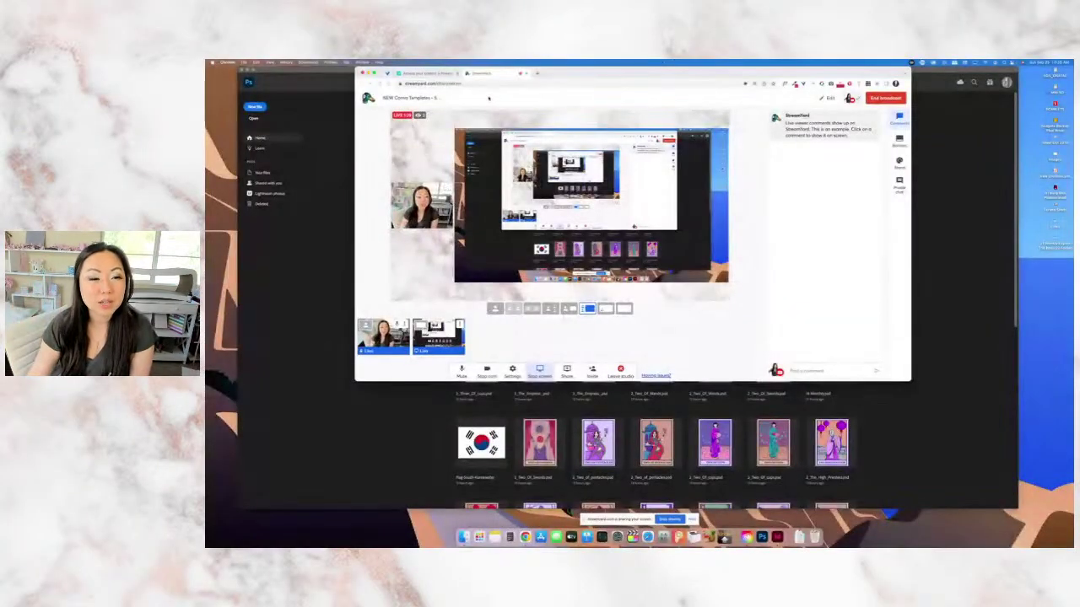
Close the streaming studio and search the ThriveCart courses page for 'monthly'.
left_click(525, 73)
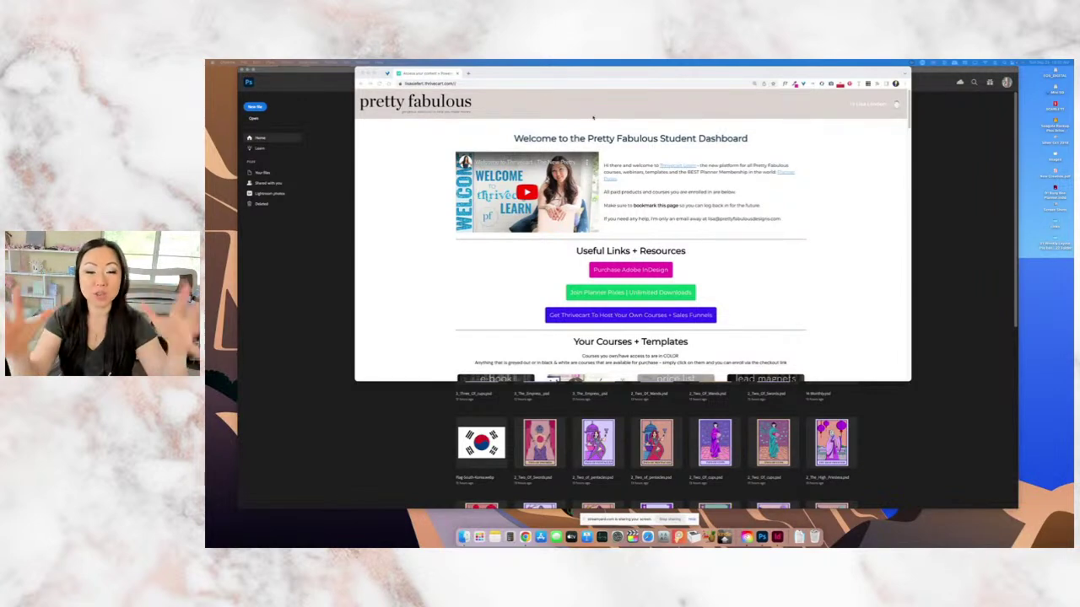
scroll(628, 153, "down", 10)
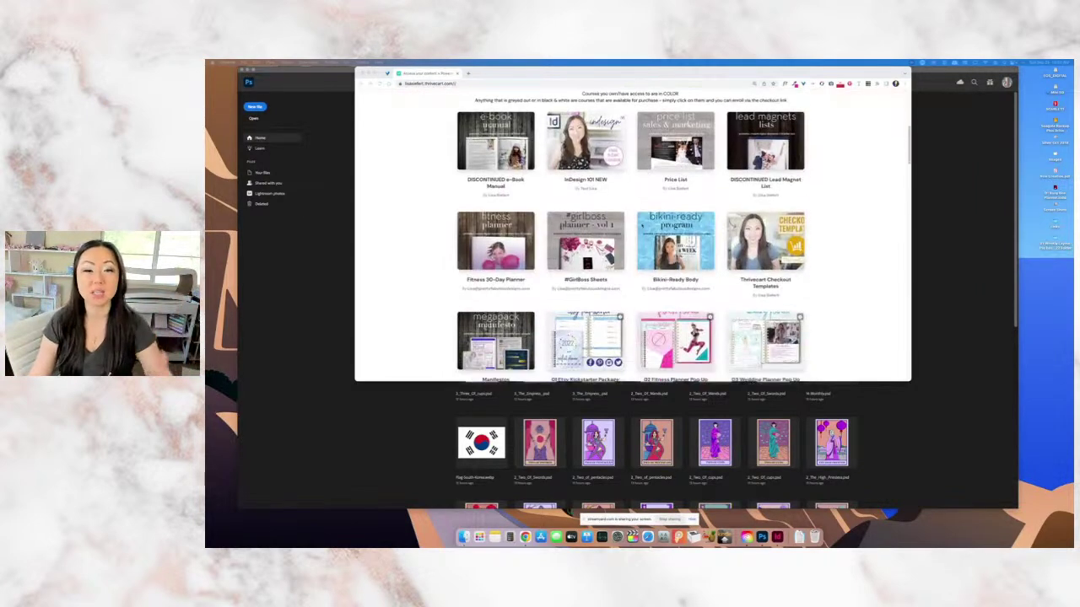
scroll(650, 231, "down", 1)
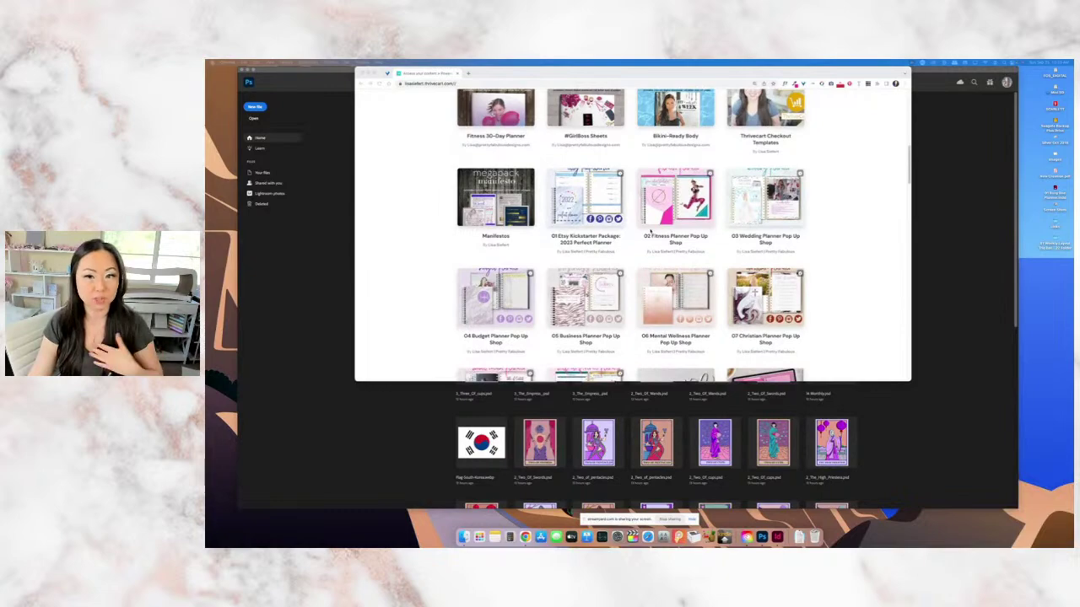
scroll(650, 231, "down", 3)
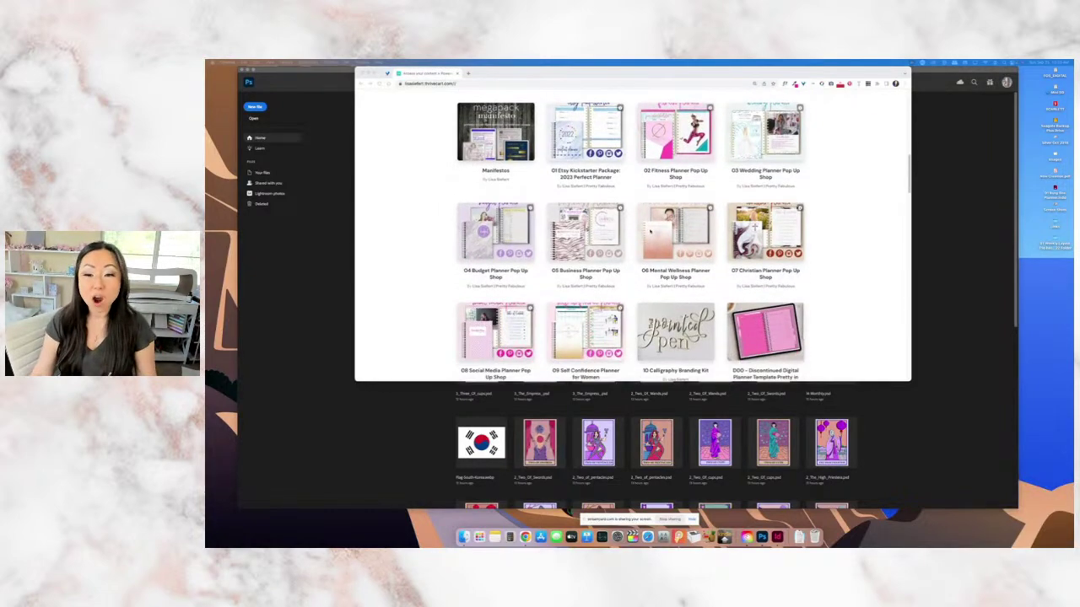
scroll(648, 231, "down", 15)
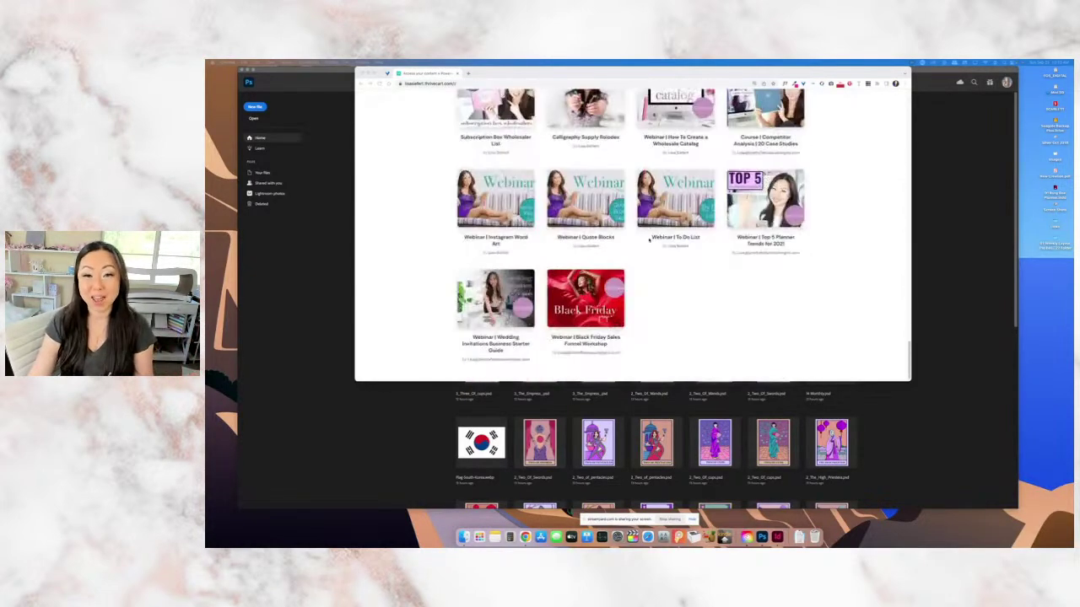
scroll(648, 240, "up", 5)
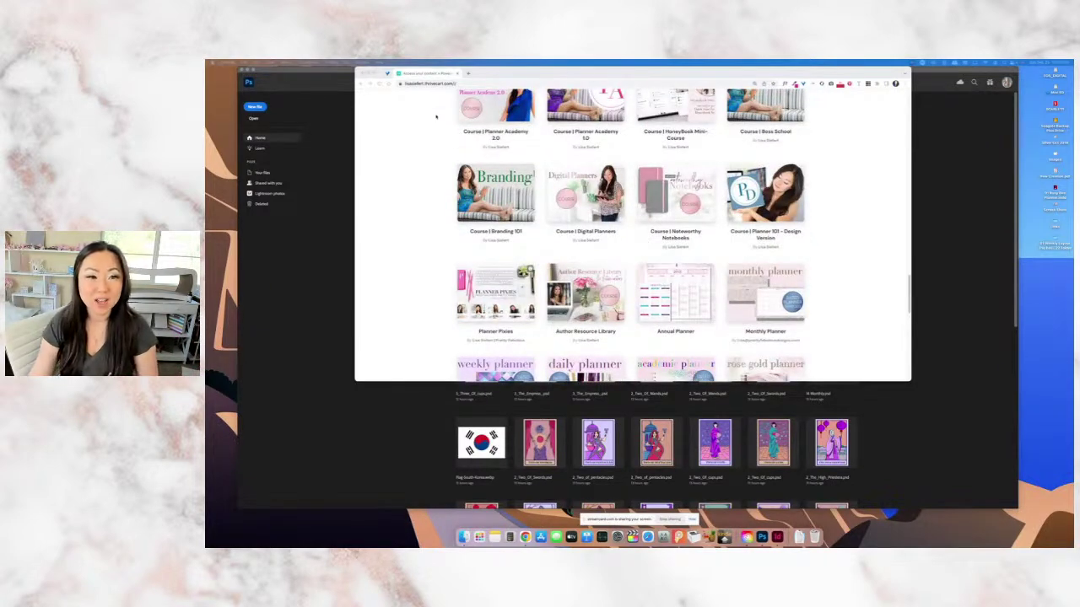
key("super+f")
type("monthly")
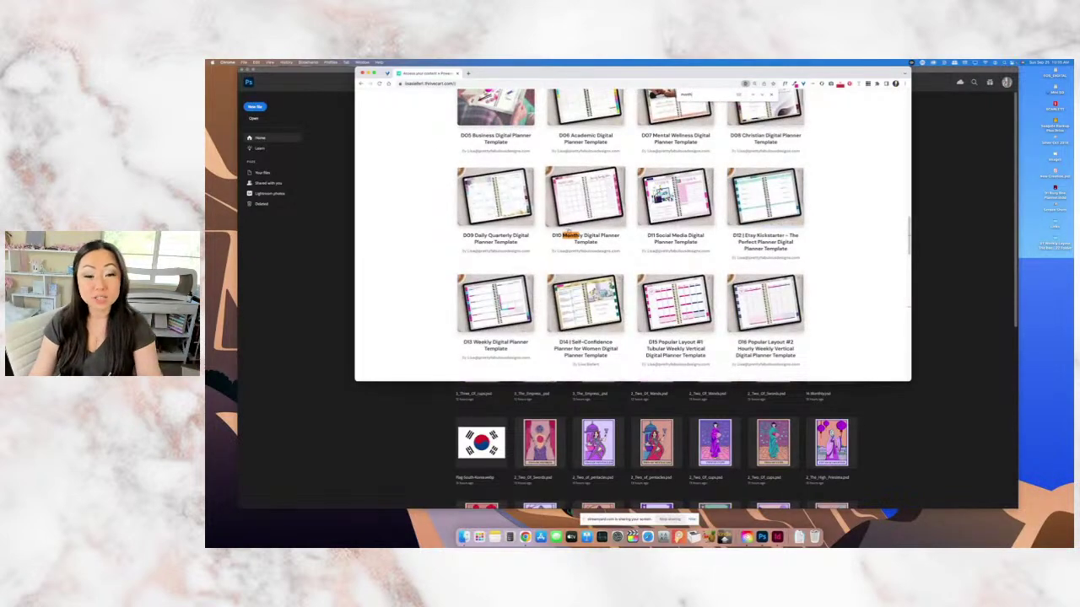
Open the D10 Monthly Digital Planner Template course and scroll its contents.
left_click(586, 202)
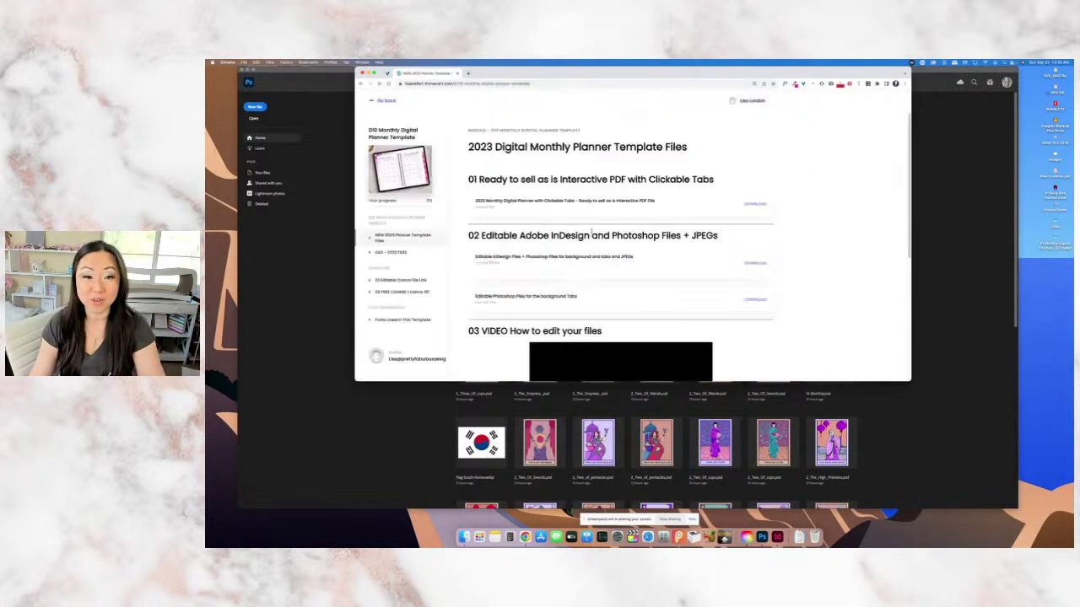
scroll(642, 222, "down", 2)
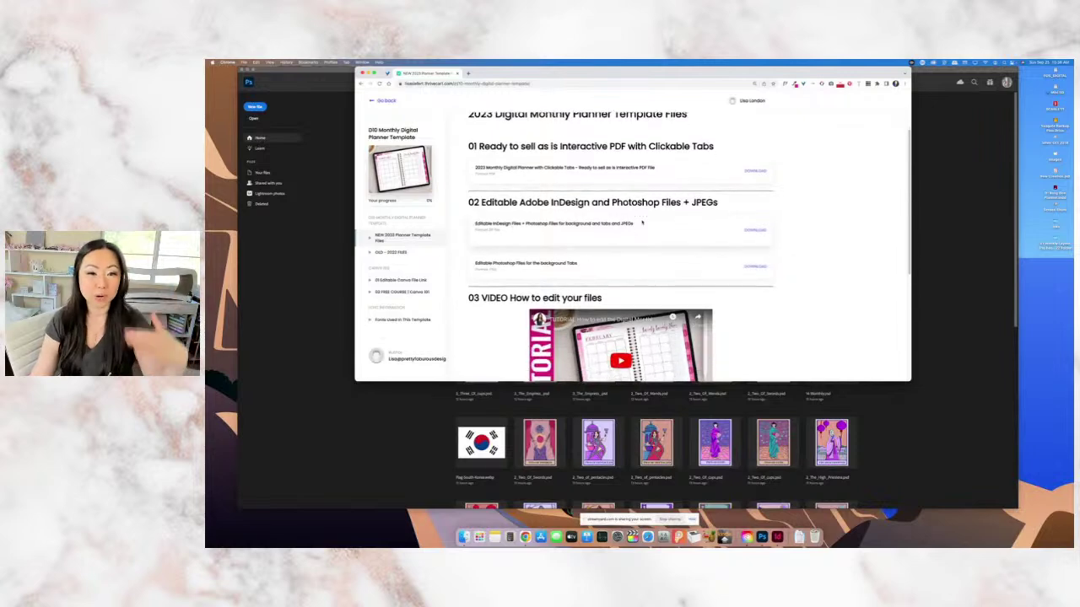
scroll(642, 223, "down", 3)
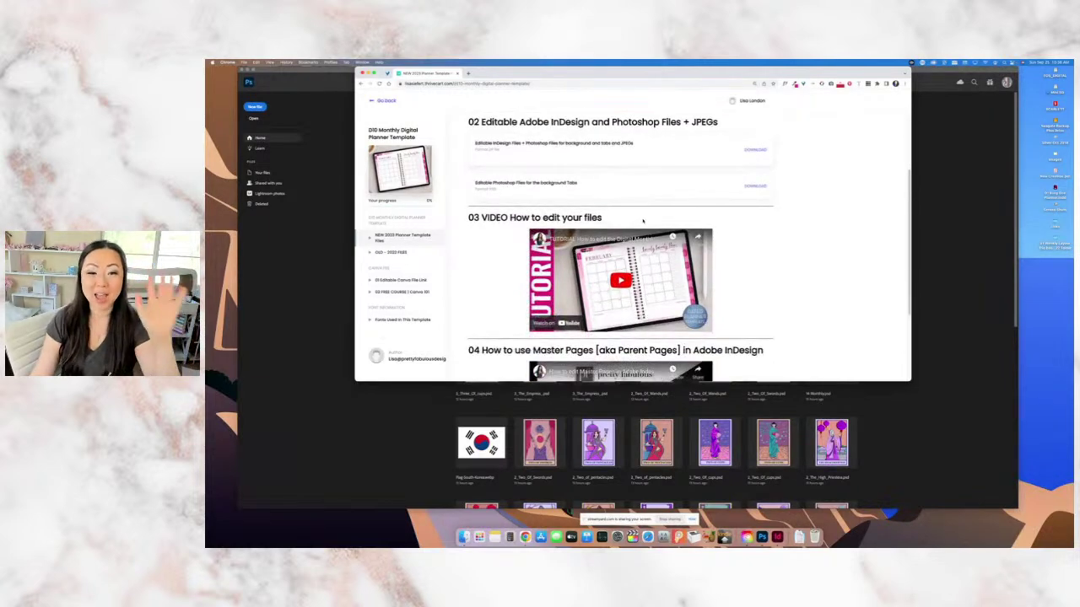
scroll(643, 221, "down", 5)
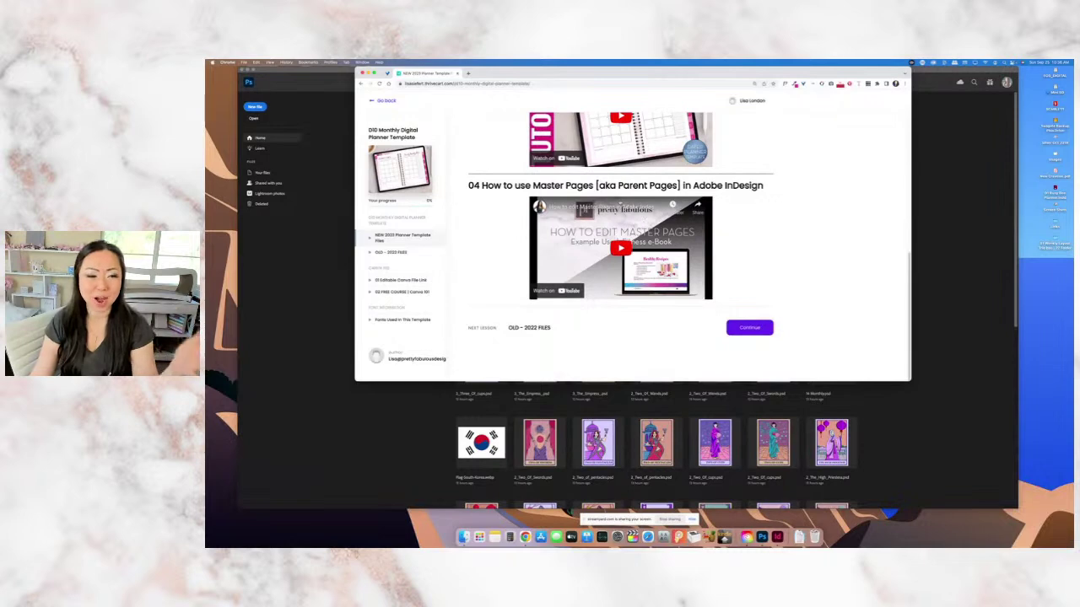
In the '01 Editable Canva File Link' lesson, follow the Monthly Digital Canva Template link.
left_click(382, 280)
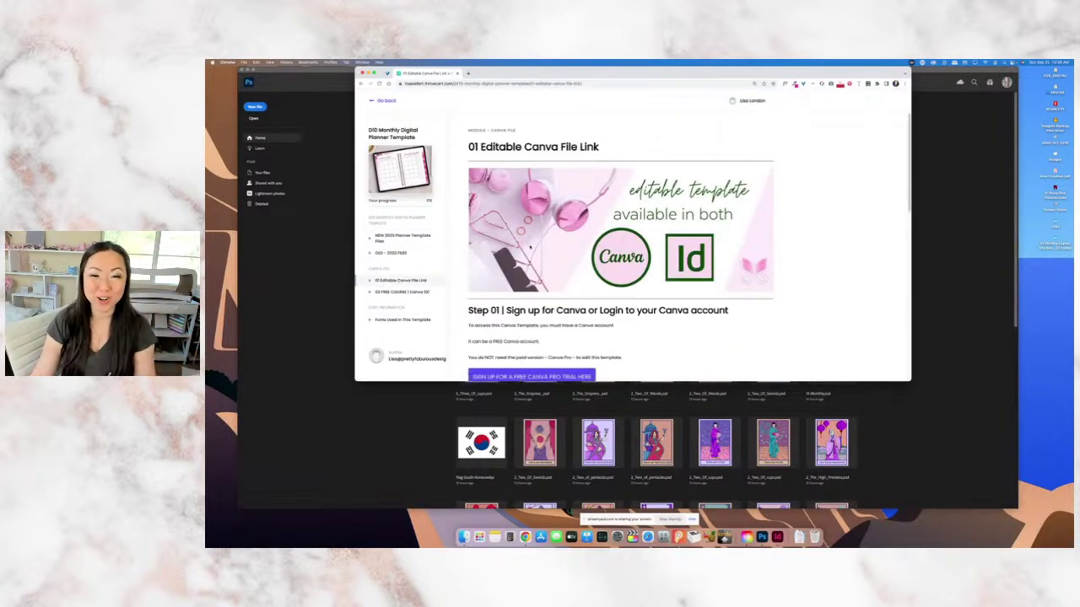
scroll(621, 245, "down", 5)
scroll(555, 222, "down", 3)
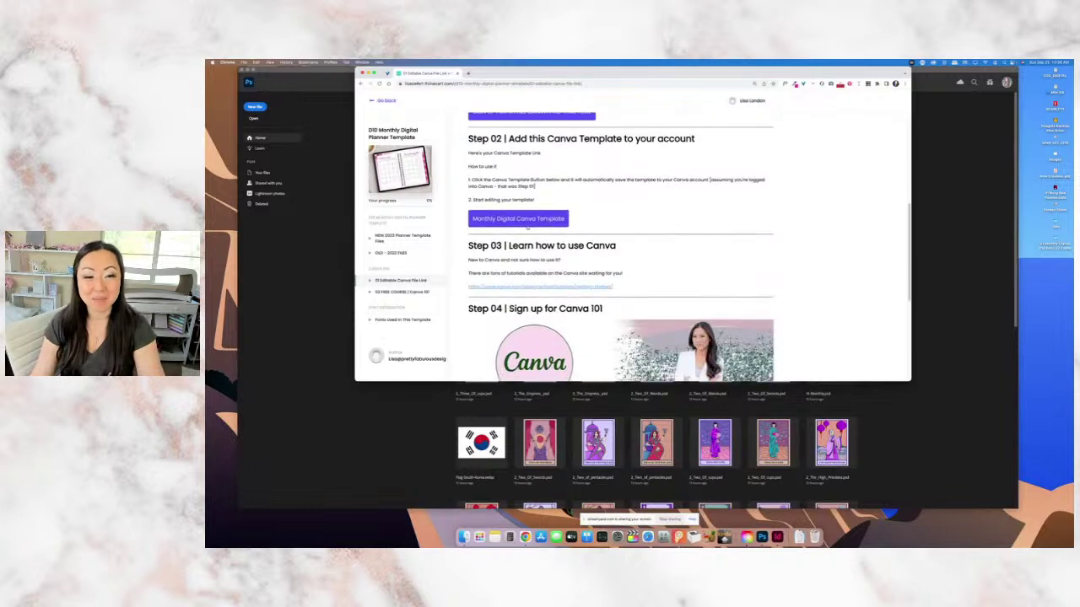
left_click(526, 218)
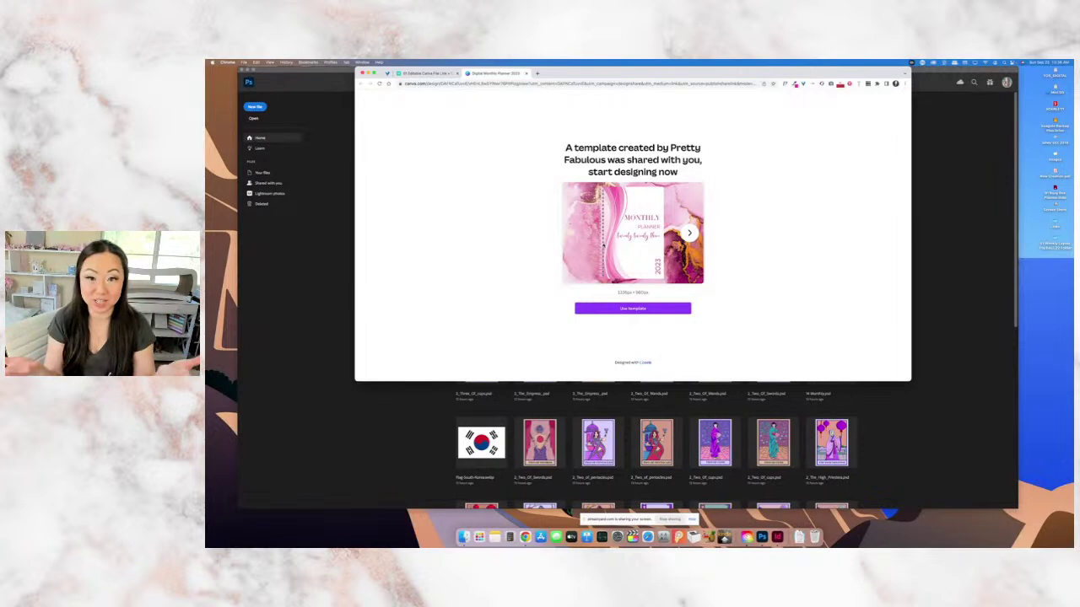
Copy the template with Use template and check the January 'twenty twenty three' heading's font.
left_click(634, 309)
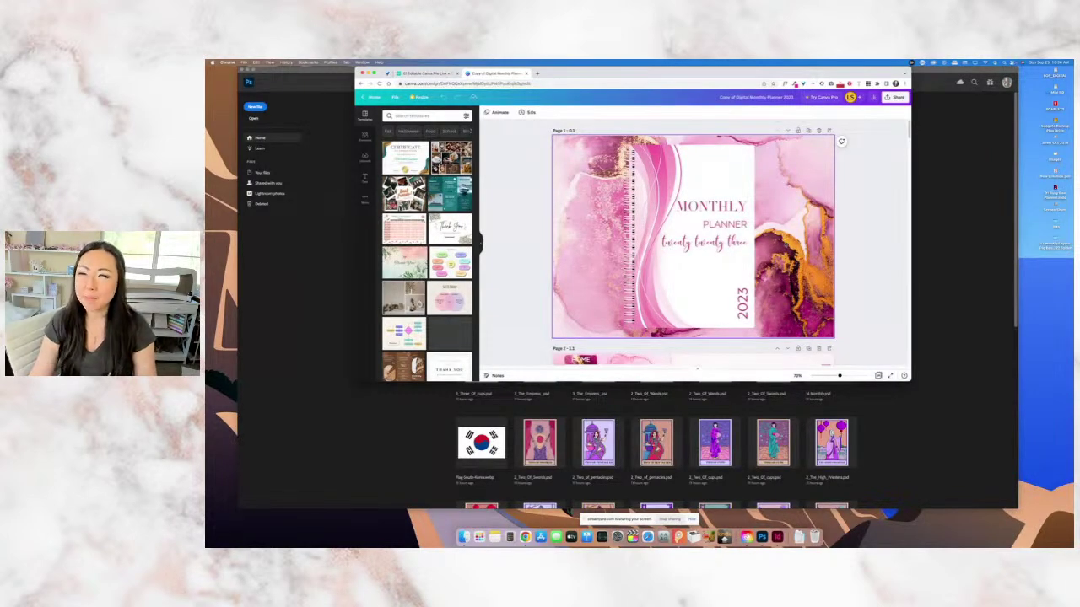
scroll(783, 242, "down", 5)
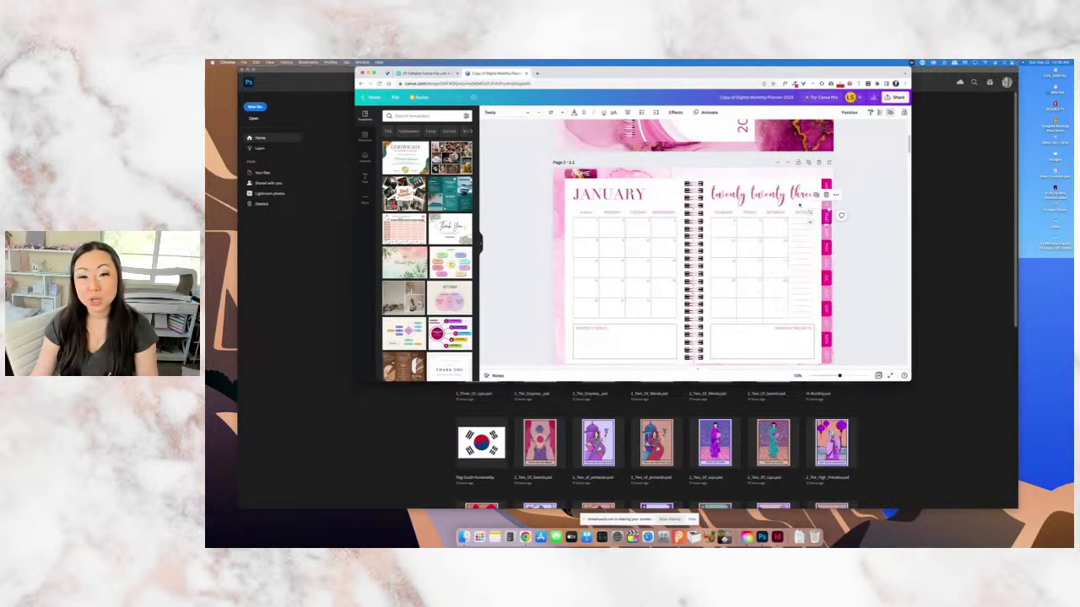
left_click(801, 195)
left_click(527, 114)
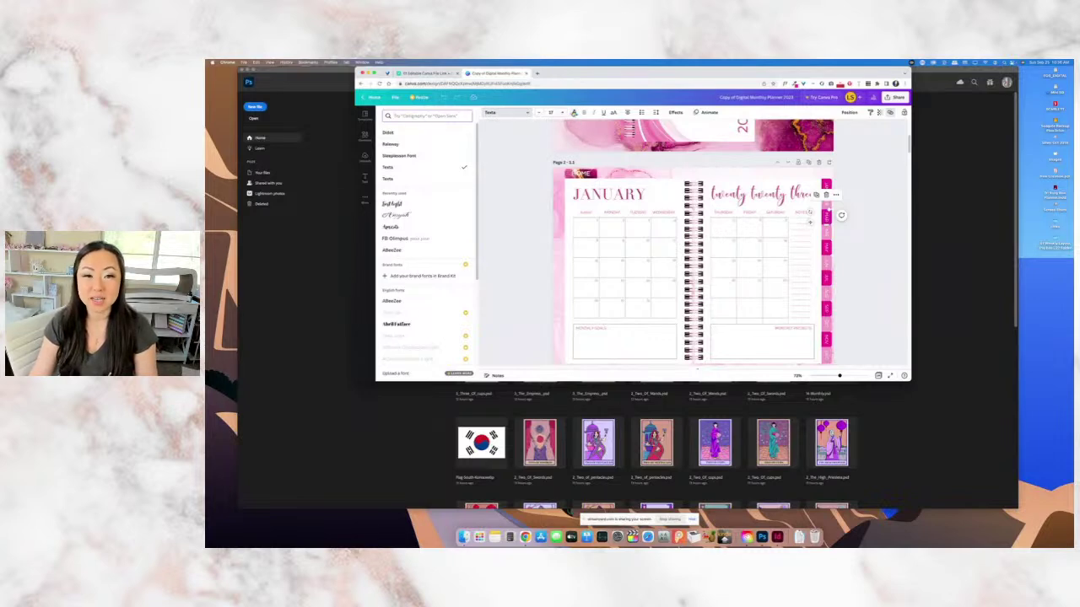
Recolour one pink January side tab light blue using a default colour swatch.
left_click(574, 113)
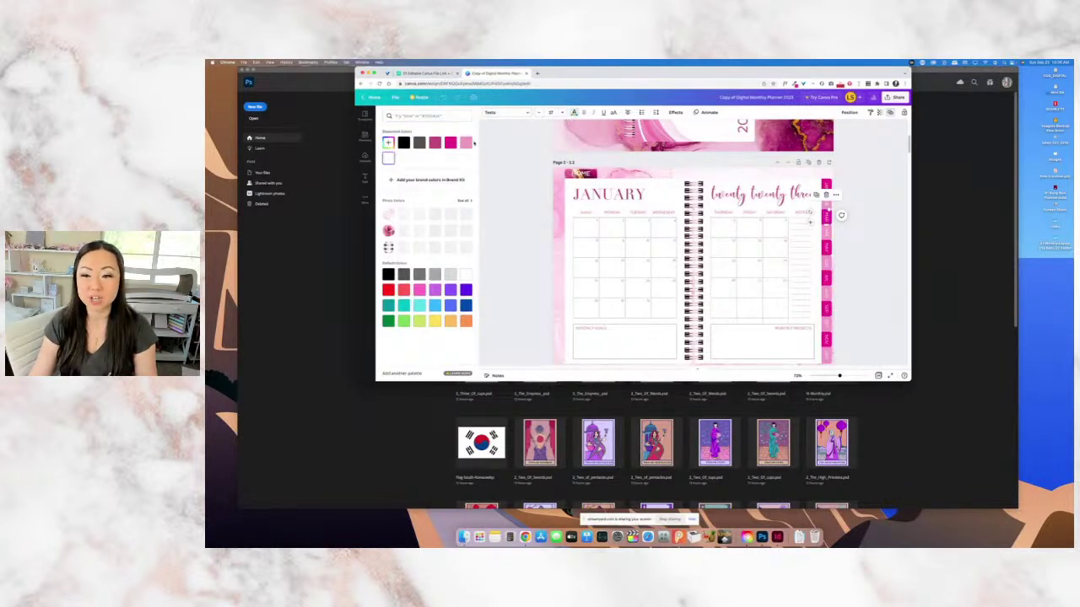
left_click(466, 142)
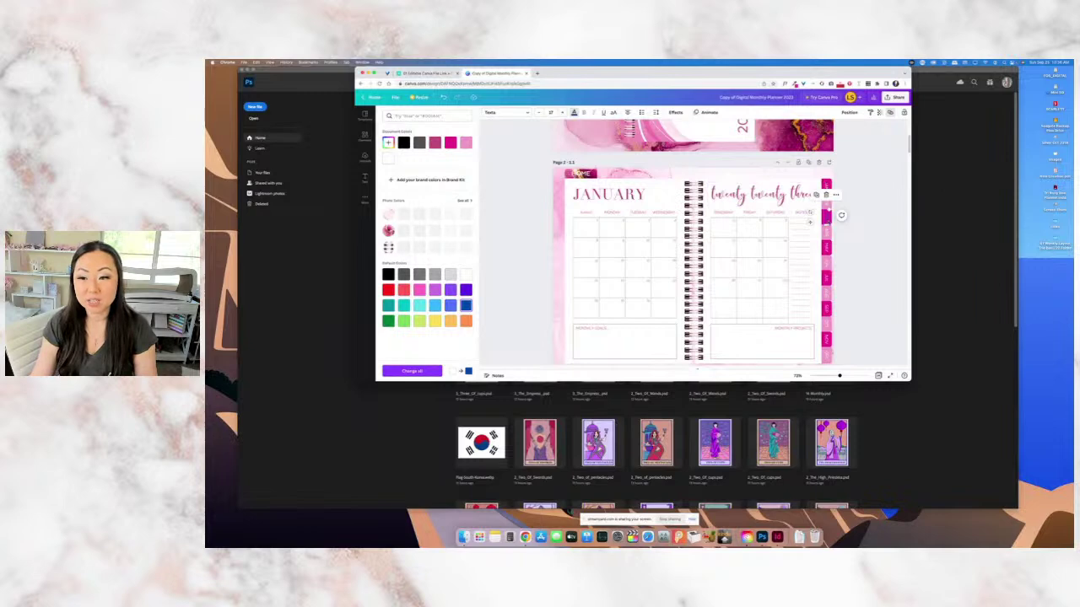
left_click(815, 218)
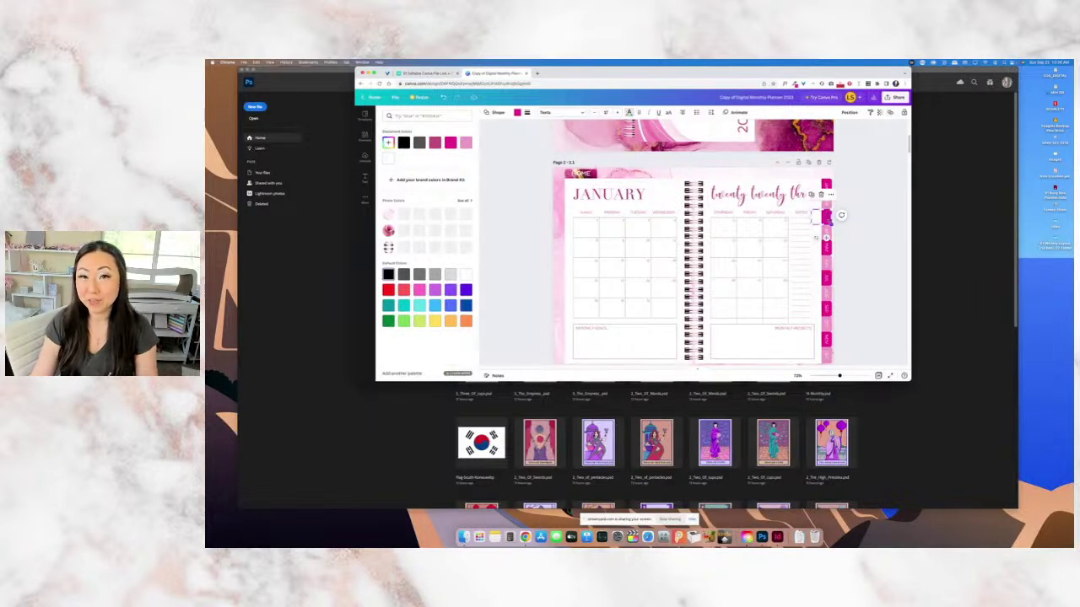
left_click(466, 306)
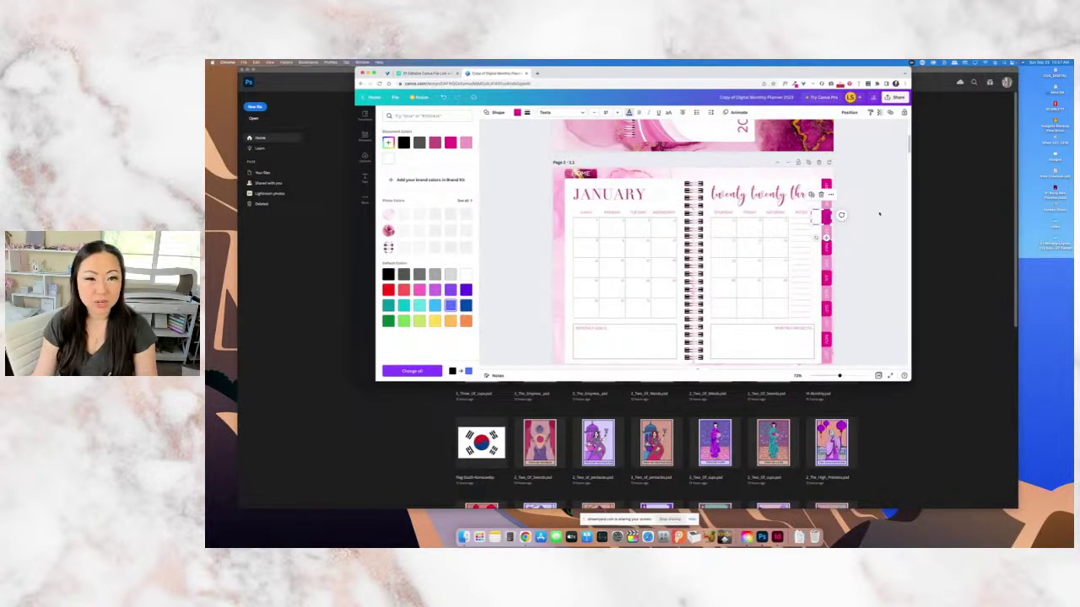
key("Escape")
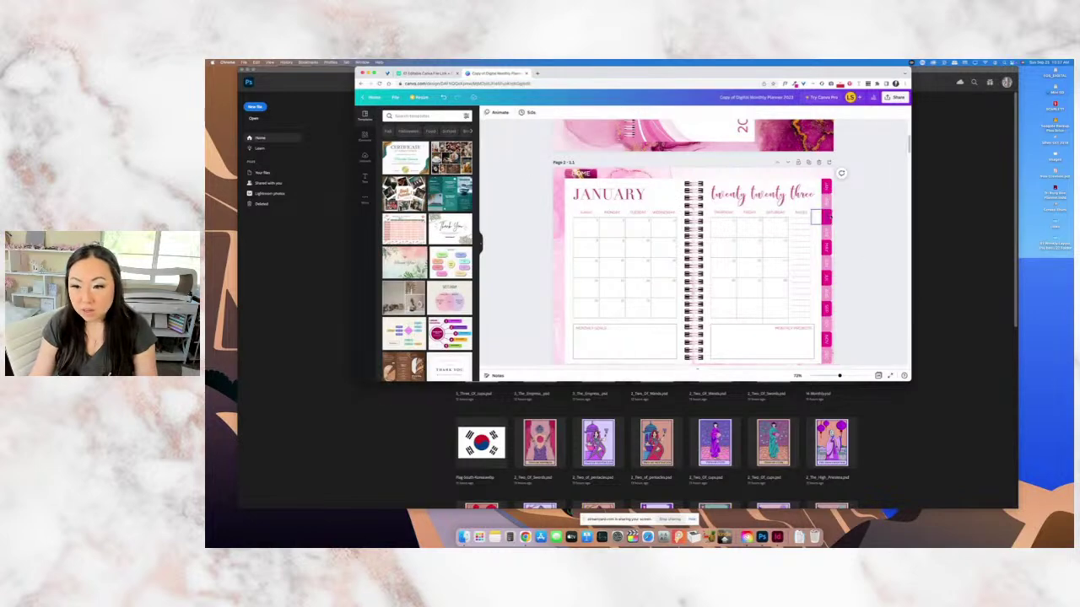
left_click(517, 112)
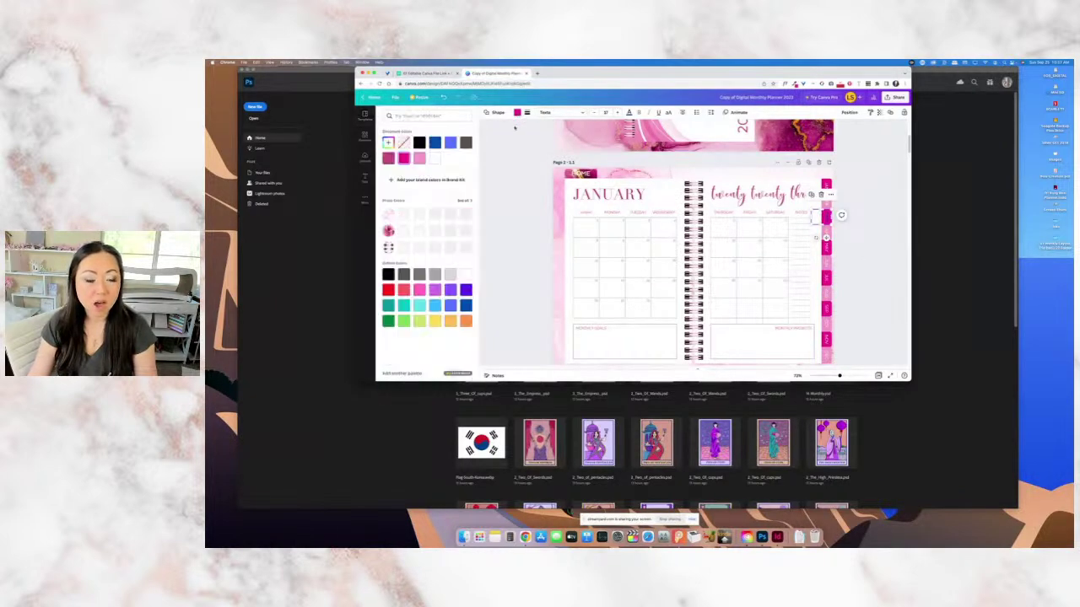
left_click(450, 143)
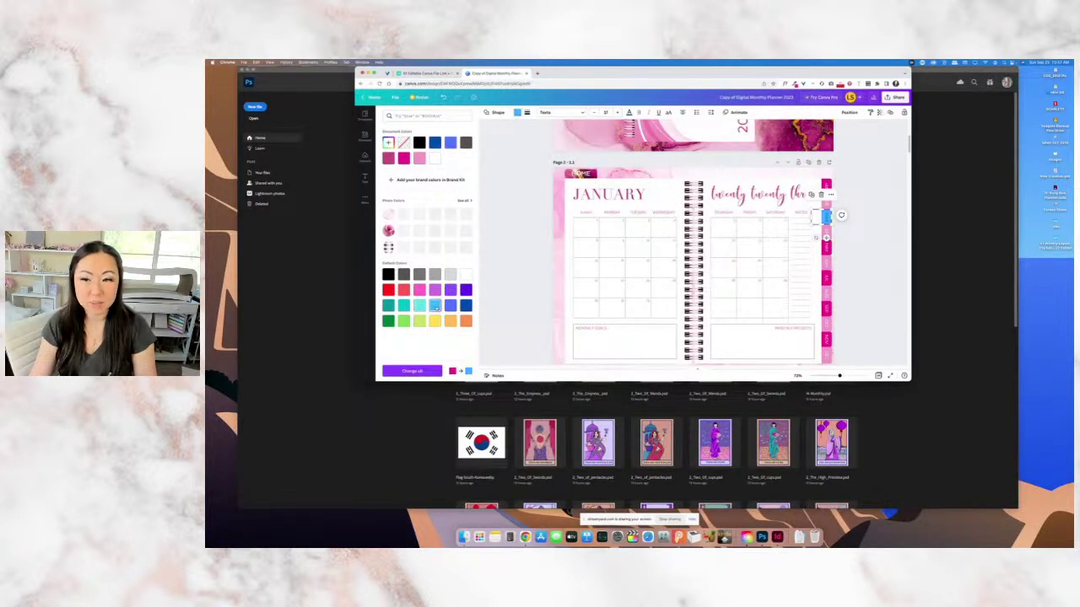
left_click(899, 287)
left_click(883, 314)
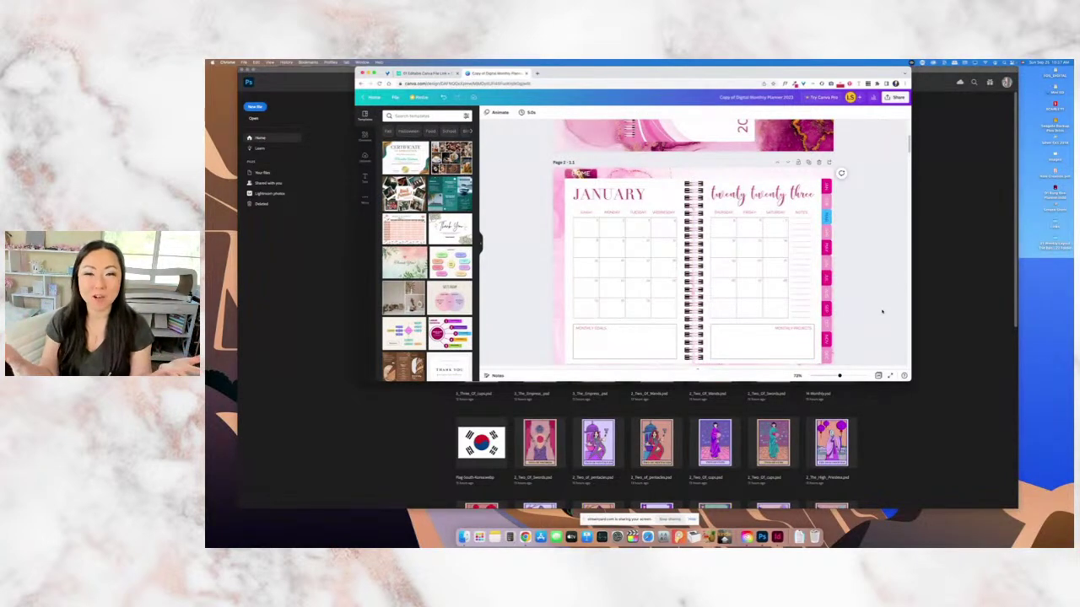
Scroll through the February and March spreads to April, checking the spiral binding.
scroll(869, 304, "down", 5)
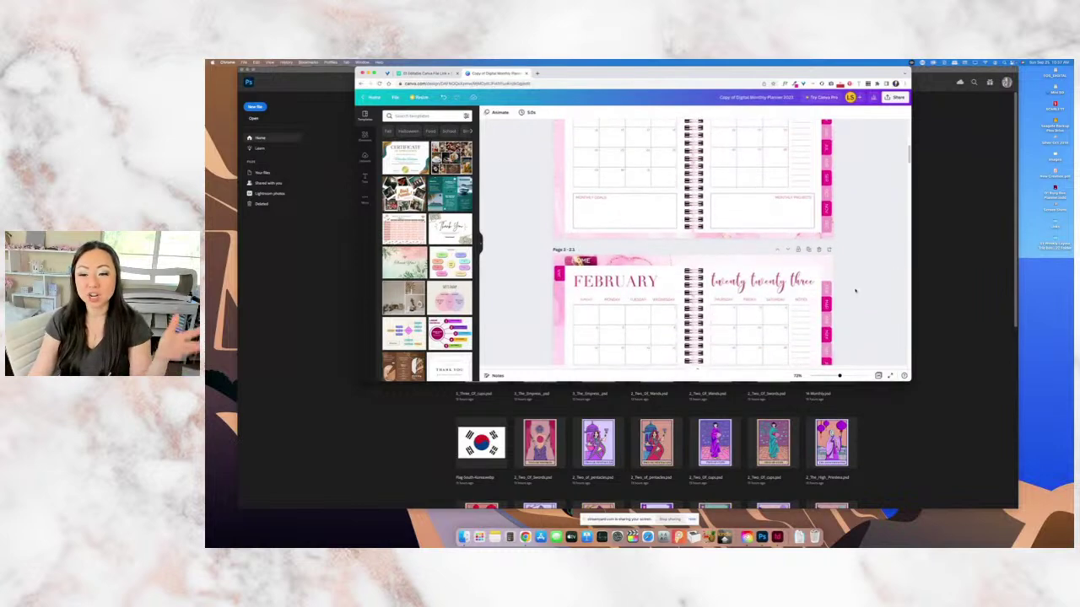
scroll(857, 294, "down", 10)
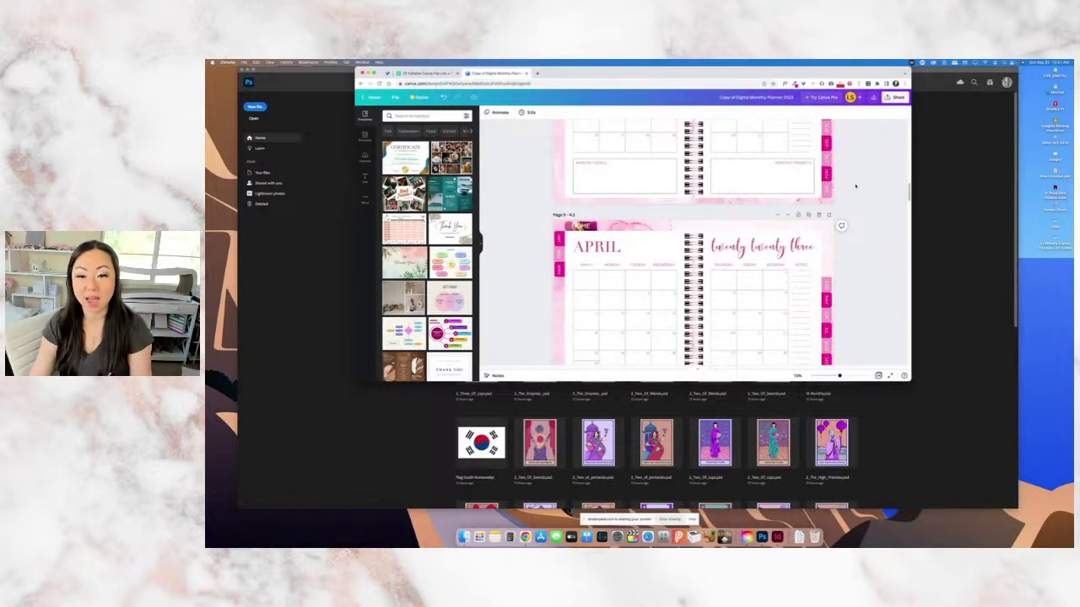
scroll(856, 186, "down", 5)
scroll(770, 204, "up", 5)
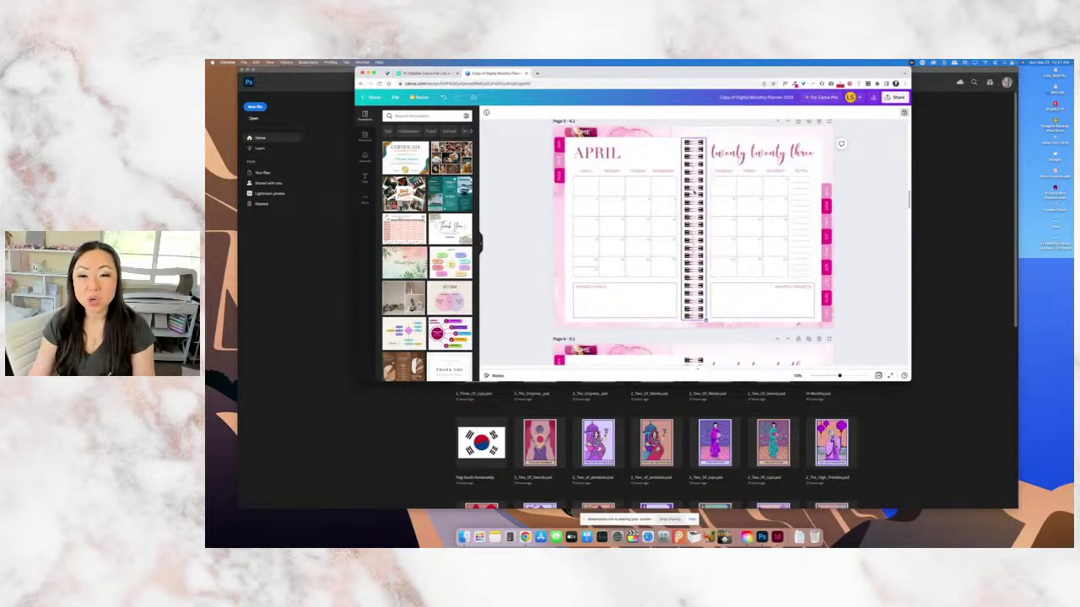
left_click(686, 203)
left_click(705, 319)
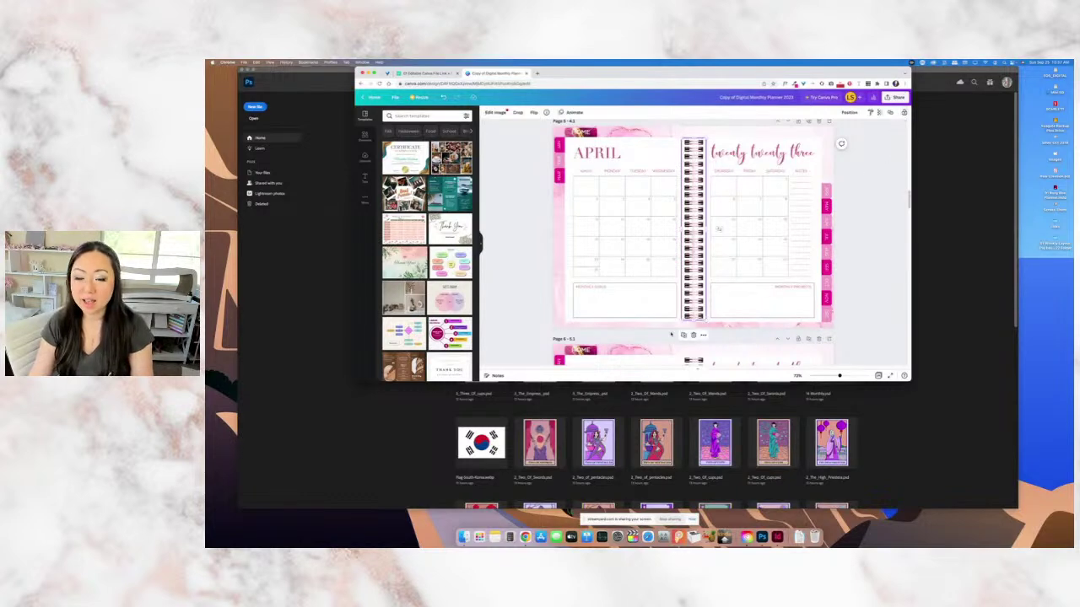
Bring the April spread's spiral binding to the front of the calendar pages.
right_click(697, 336)
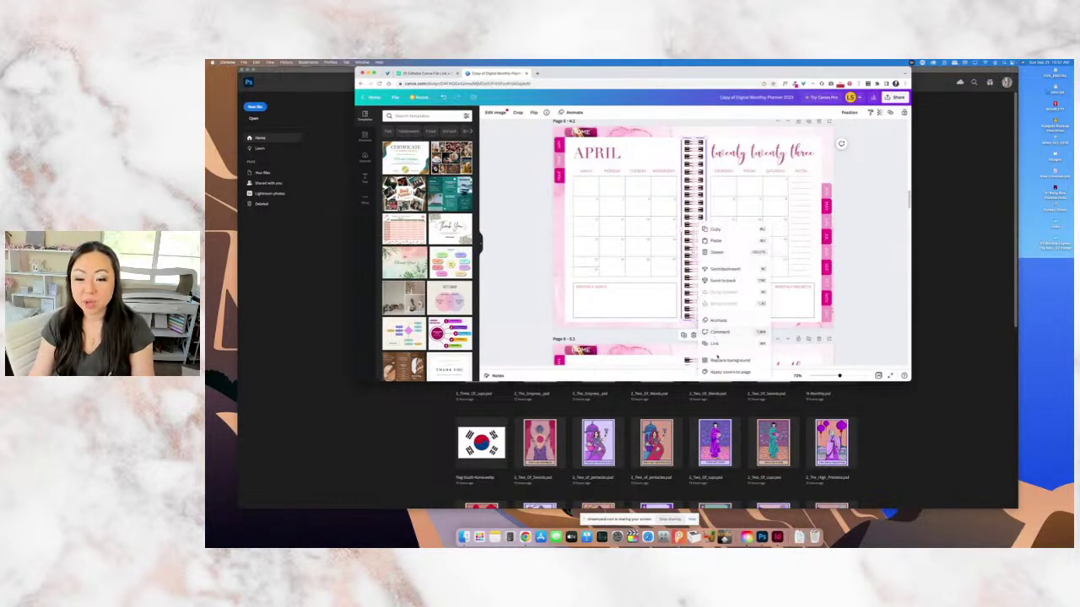
left_click(727, 269)
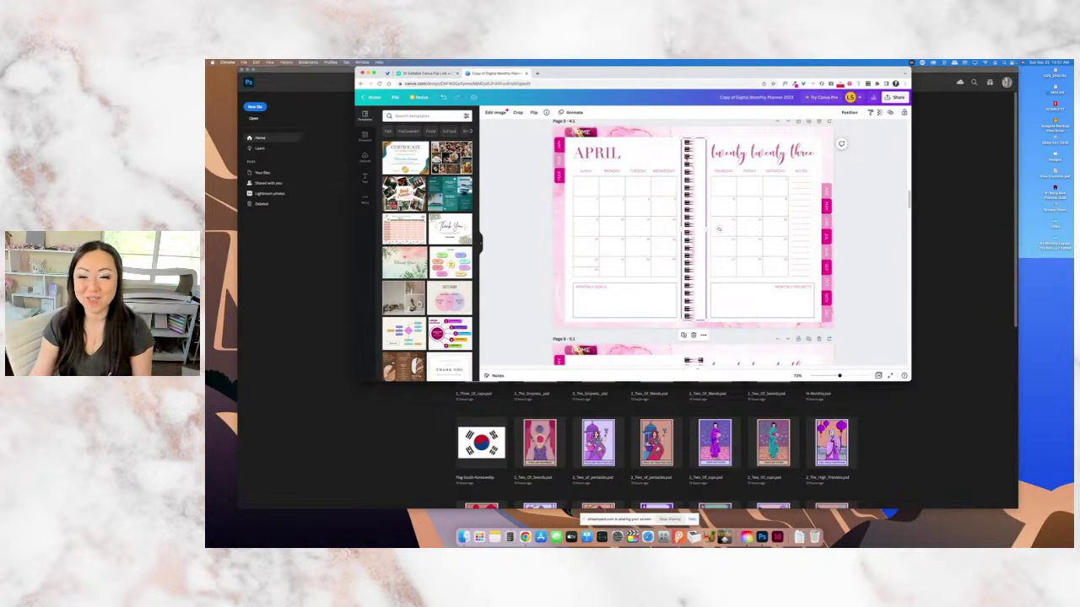
right_click(690, 230)
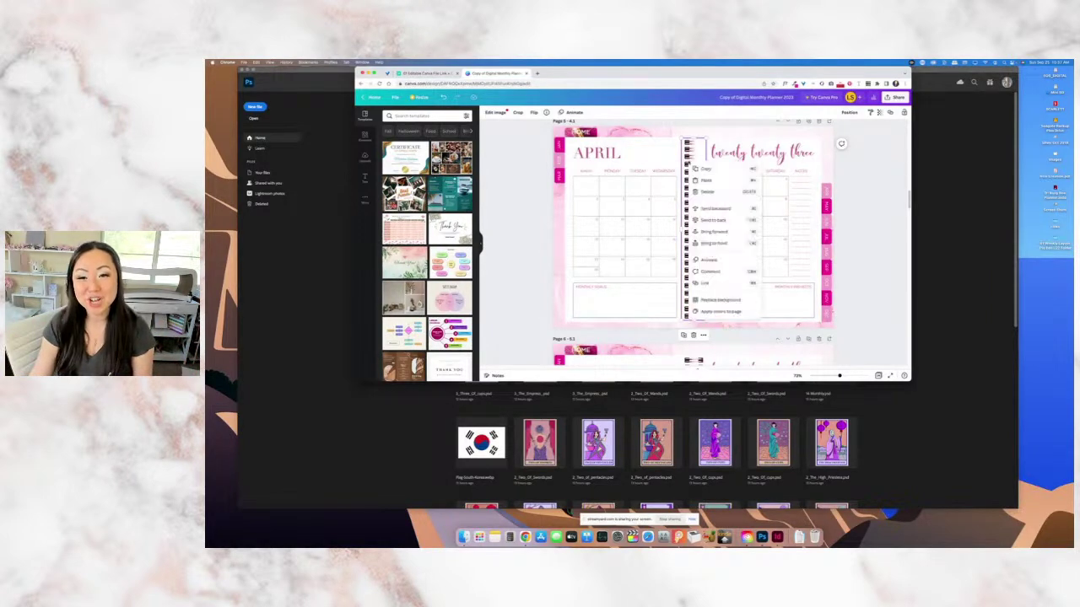
left_click(701, 243)
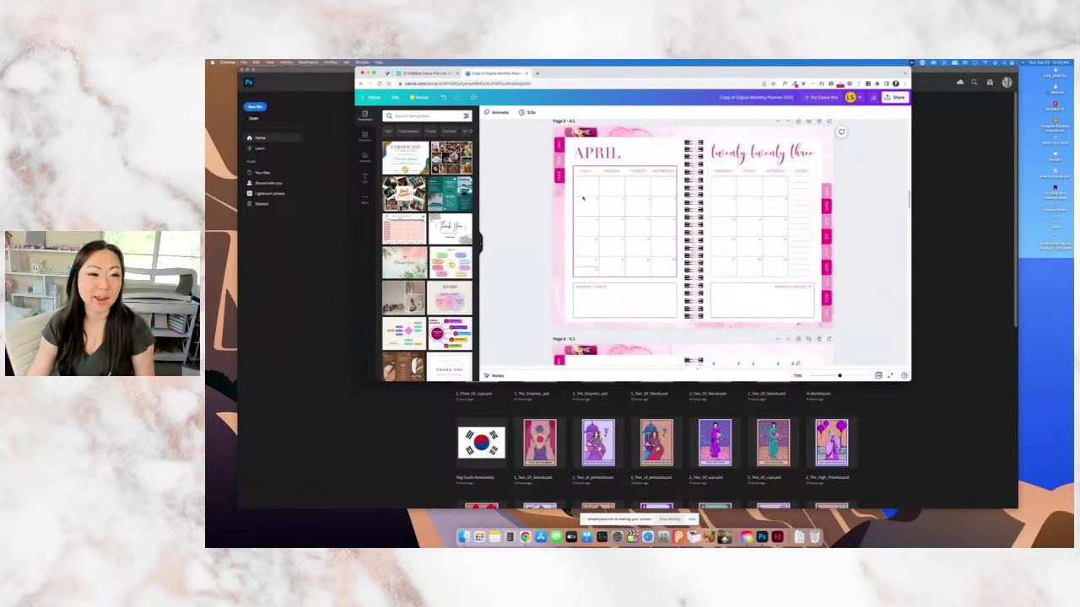
Search Elements for 'flowers' and place a small pink flower beside APRIL.
left_click(367, 137)
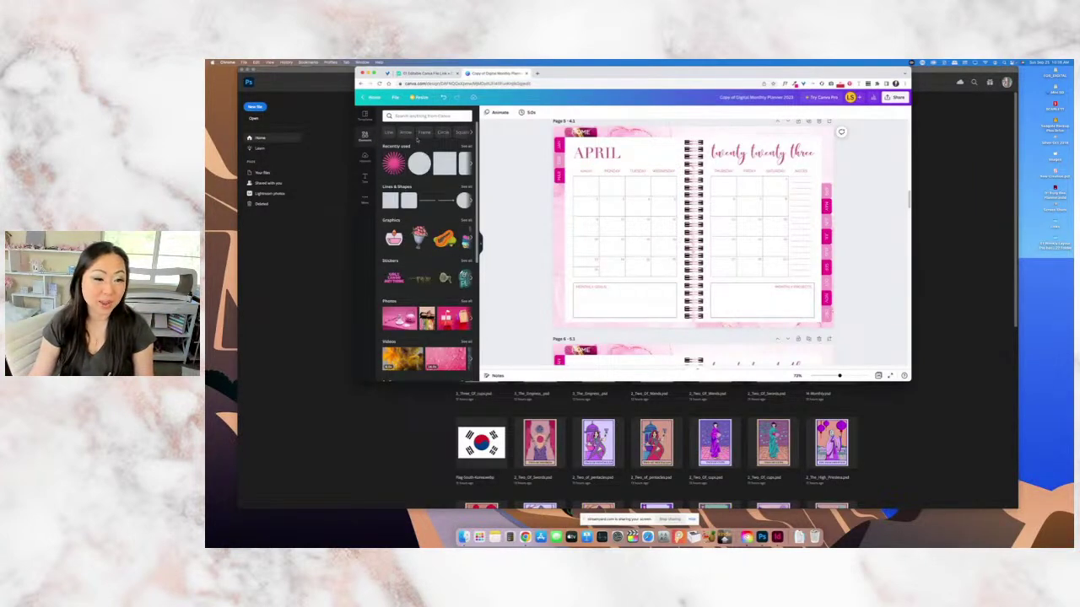
left_click(430, 116)
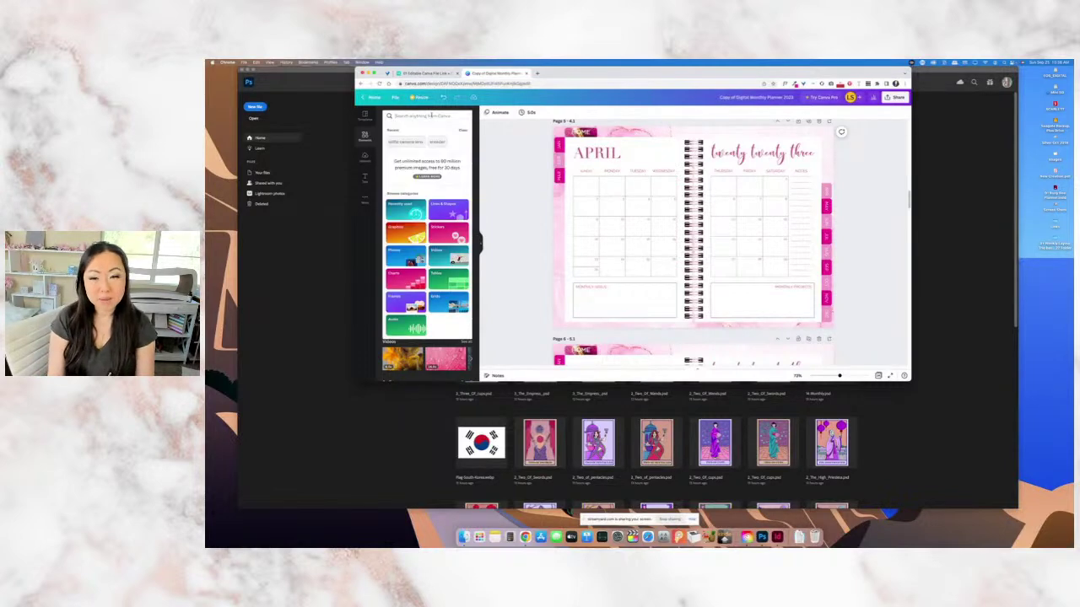
type("flowers")
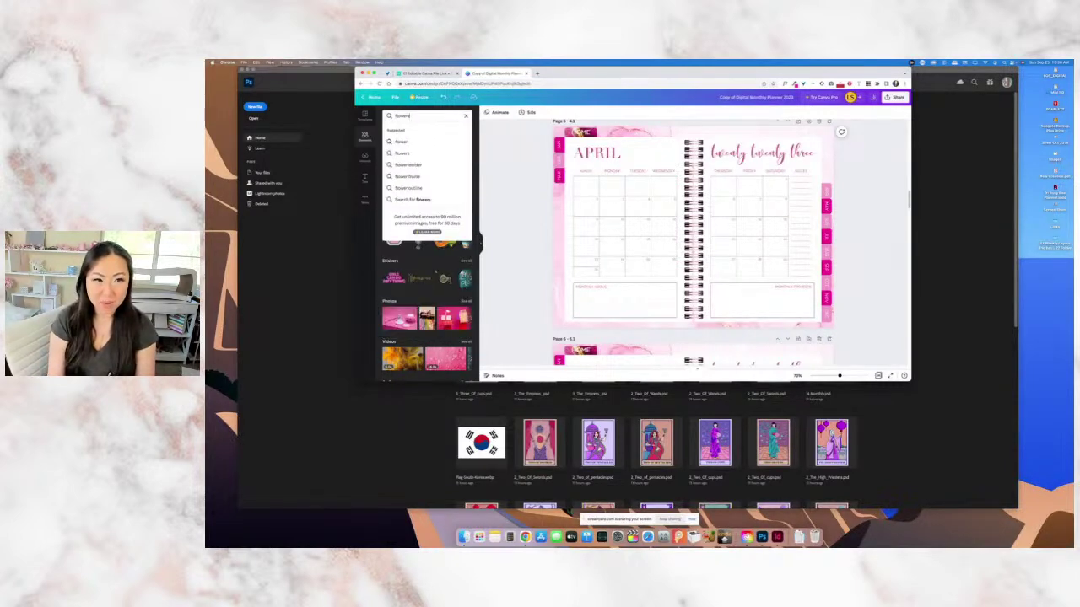
key("Return")
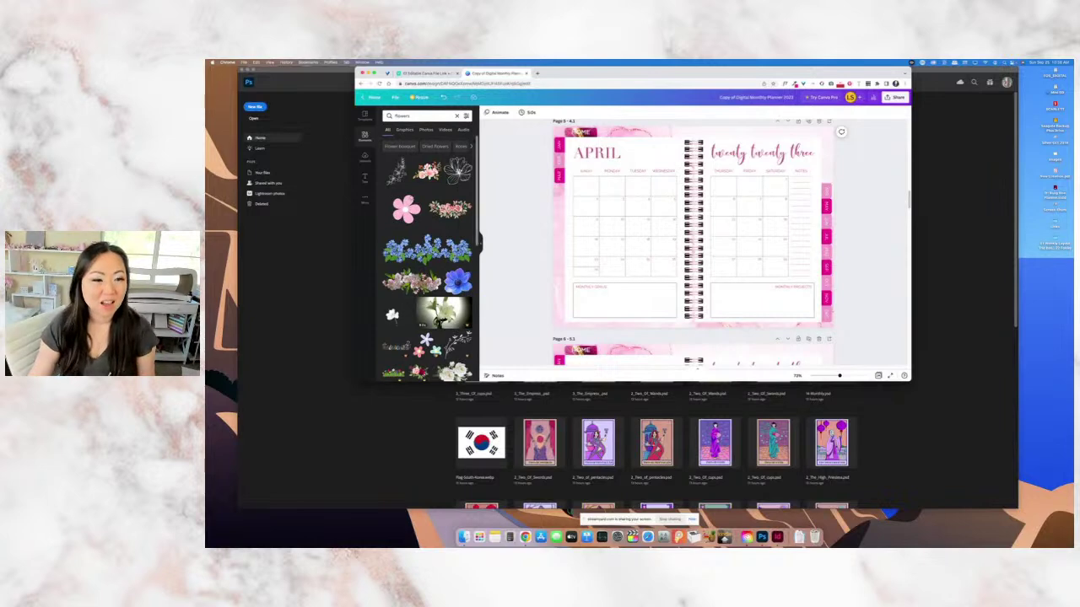
left_click_drag(405, 208, 631, 151)
left_click_drag(685, 120, 659, 152)
Add a resized rose floral inside the April monthly goals box.
left_click_drag(450, 209, 668, 295)
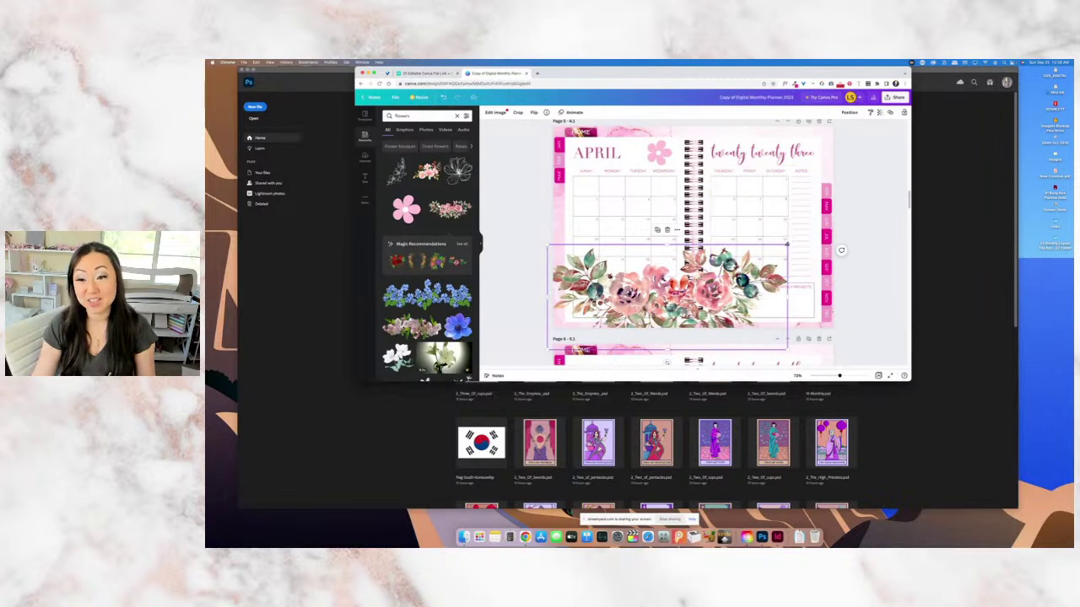
left_click_drag(789, 243, 629, 318)
left_click_drag(588, 362, 632, 332)
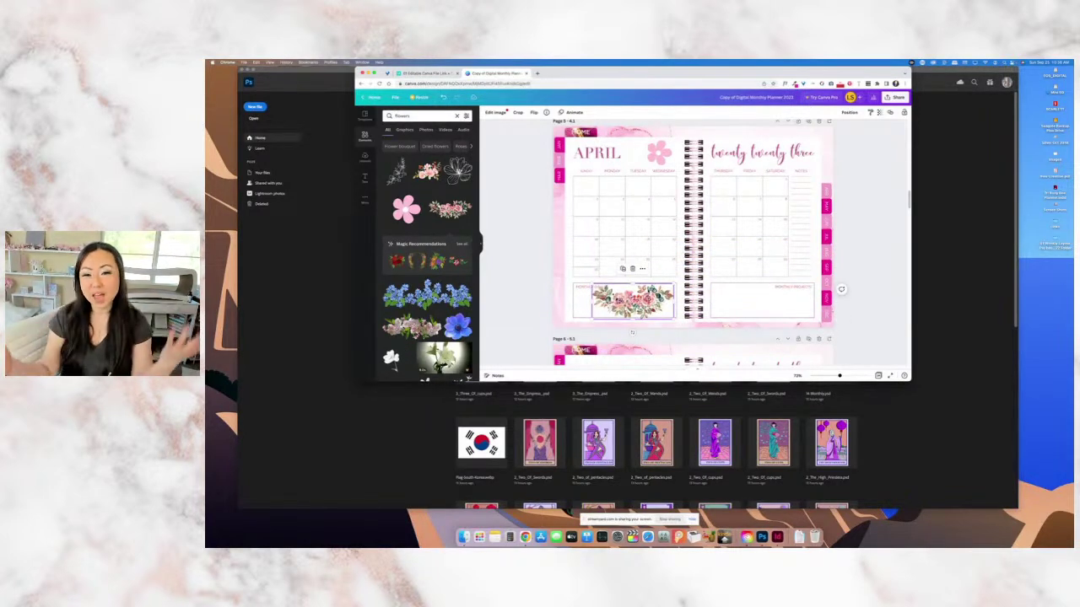
left_click(543, 254)
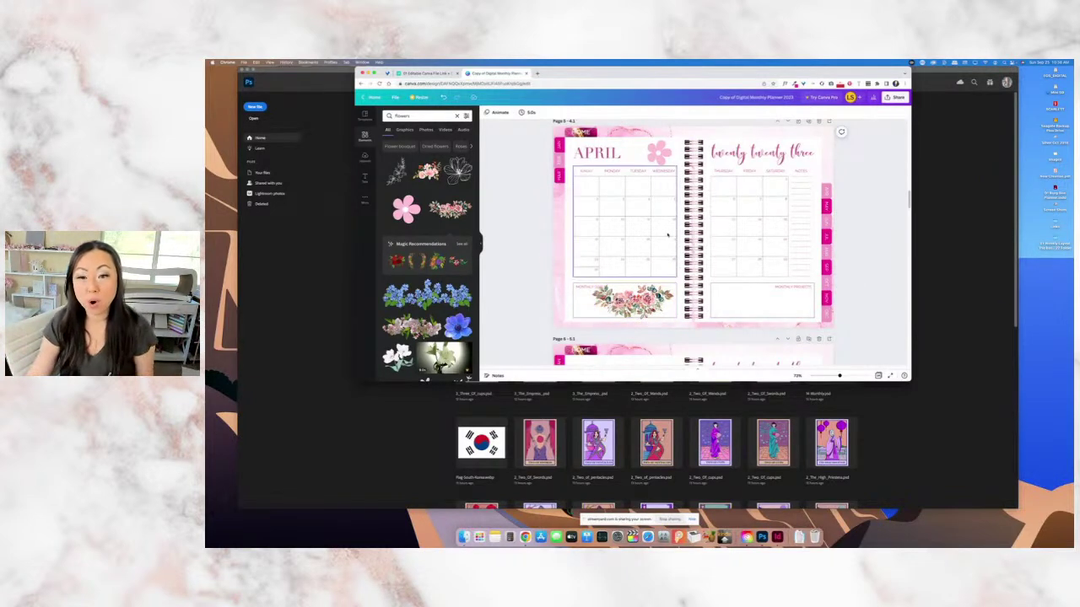
left_click_drag(694, 248, 692, 251)
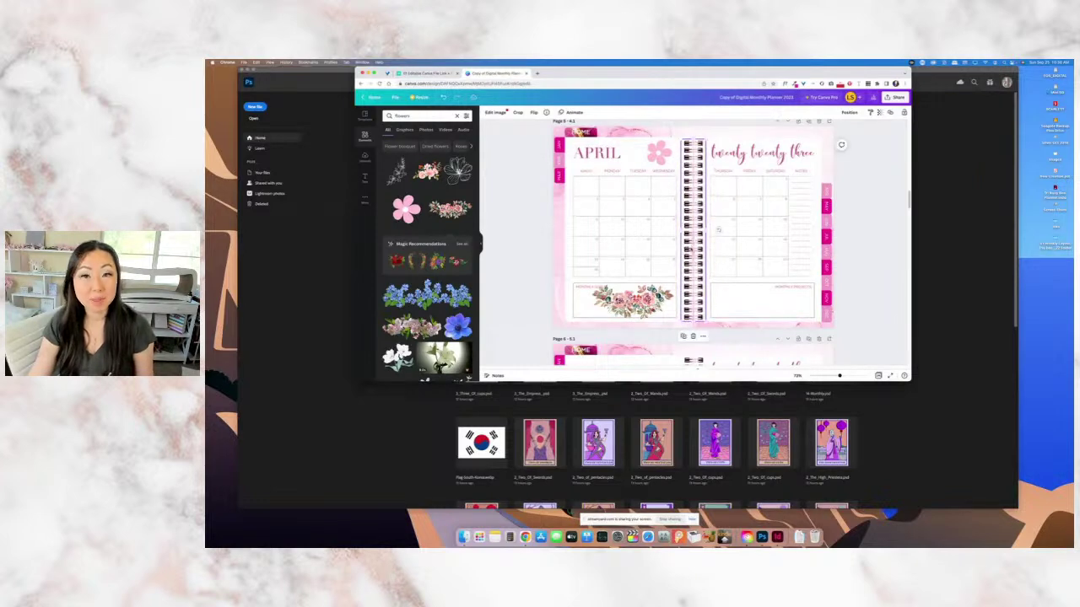
Download all pages of the planner as a PDF Standard file.
scroll(813, 252, "down", 5)
scroll(831, 244, "down", 3)
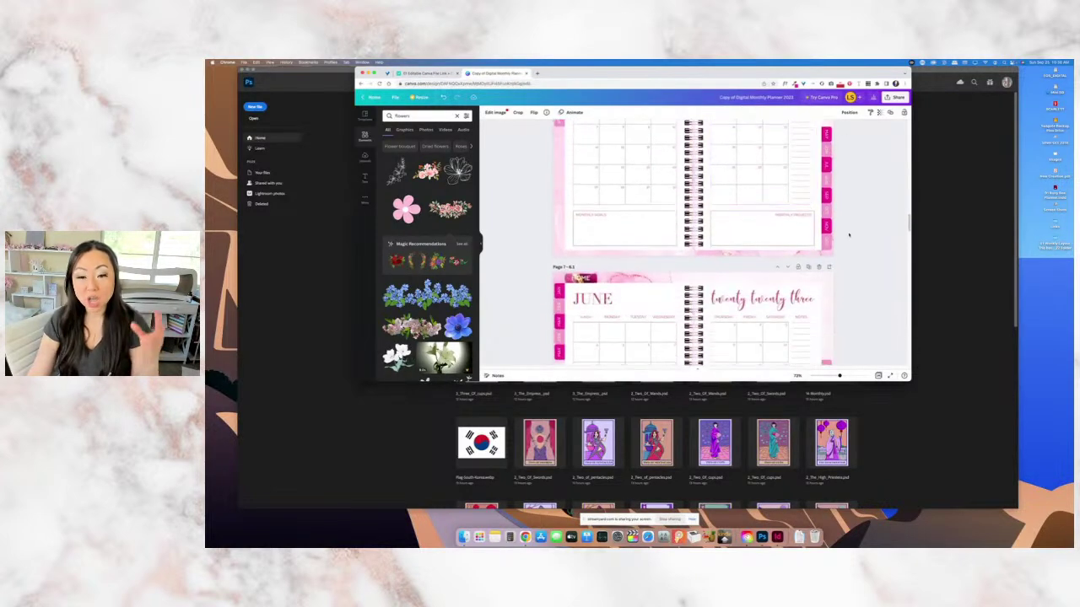
scroll(852, 240, "down", 10)
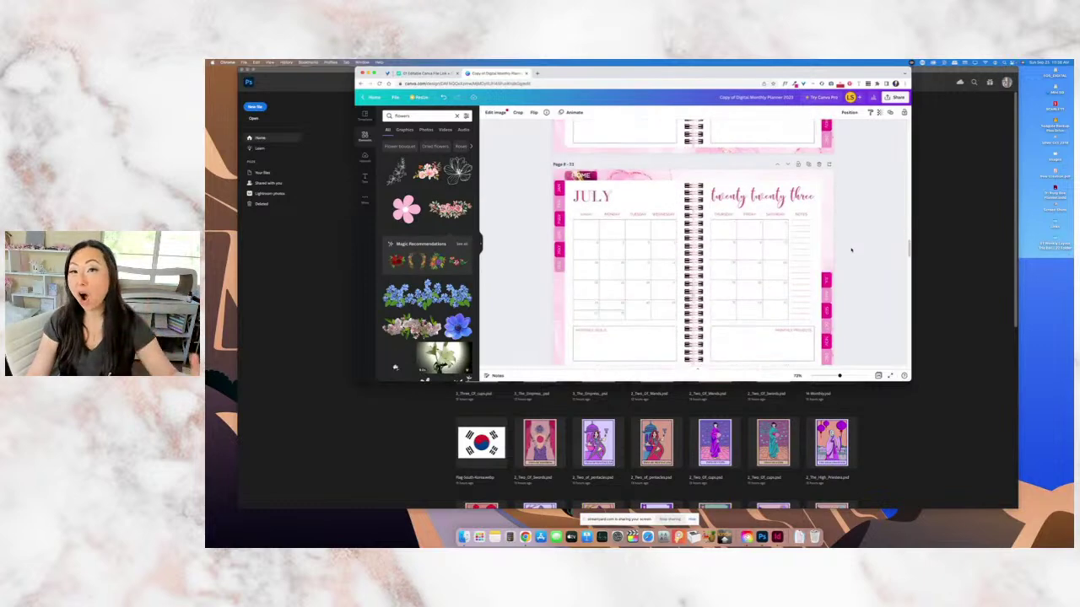
scroll(851, 249, "down", 15)
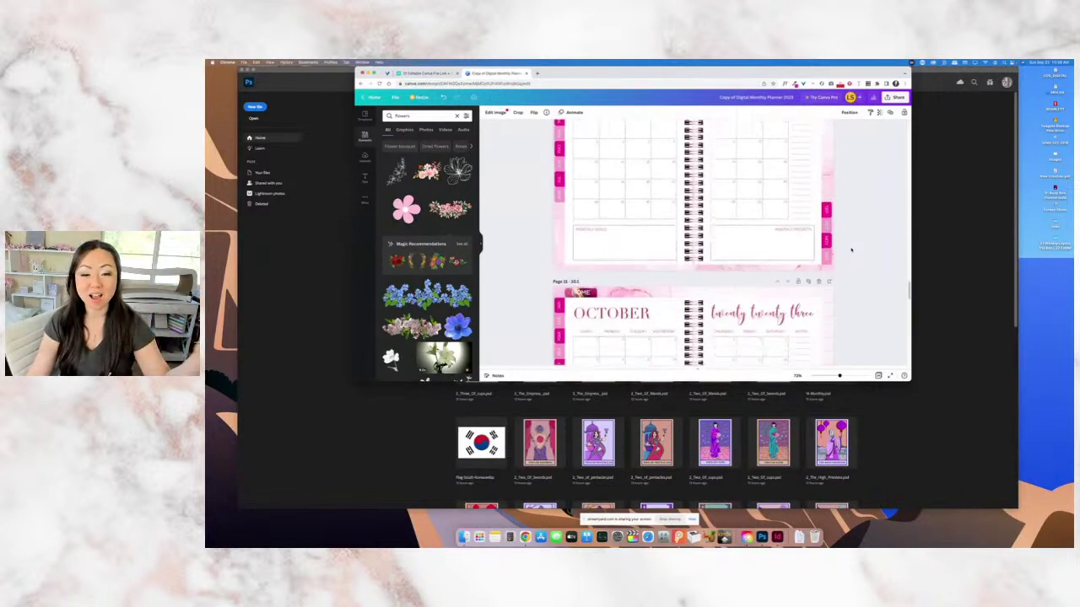
scroll(851, 249, "down", 3)
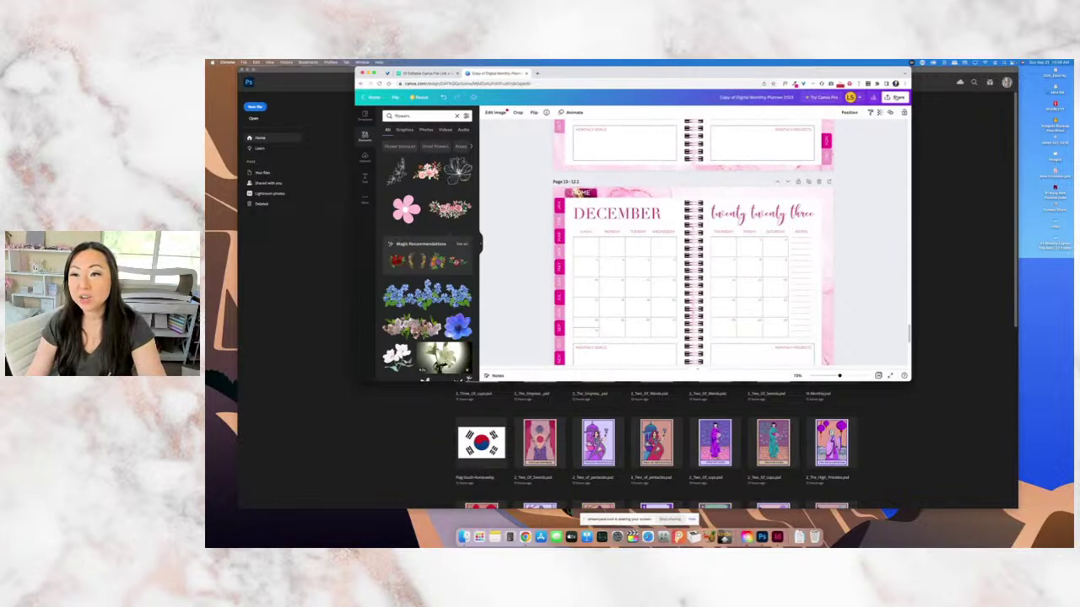
left_click(896, 97)
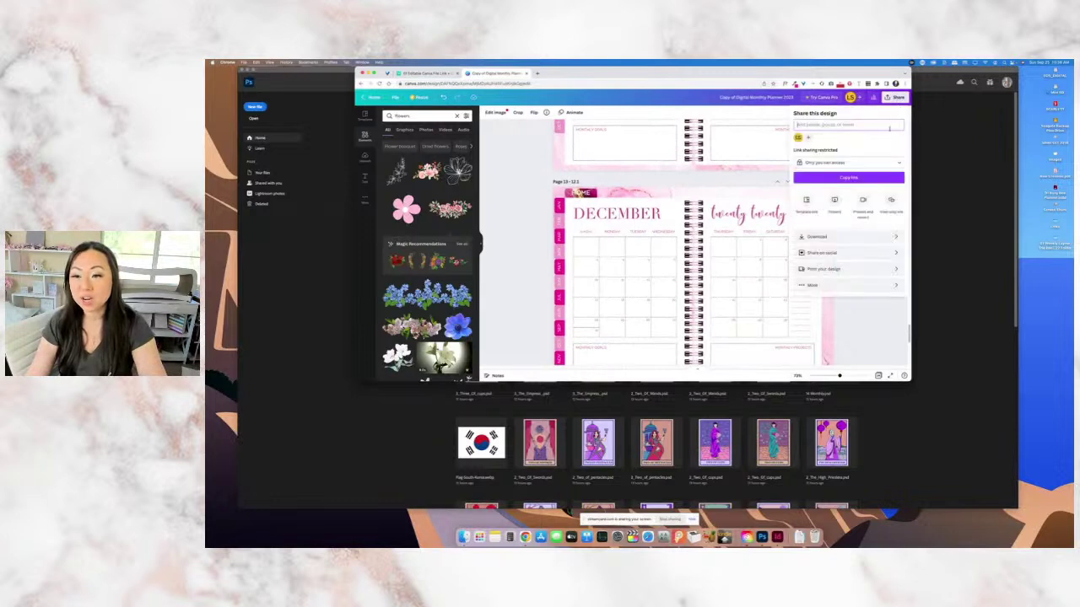
left_click(849, 237)
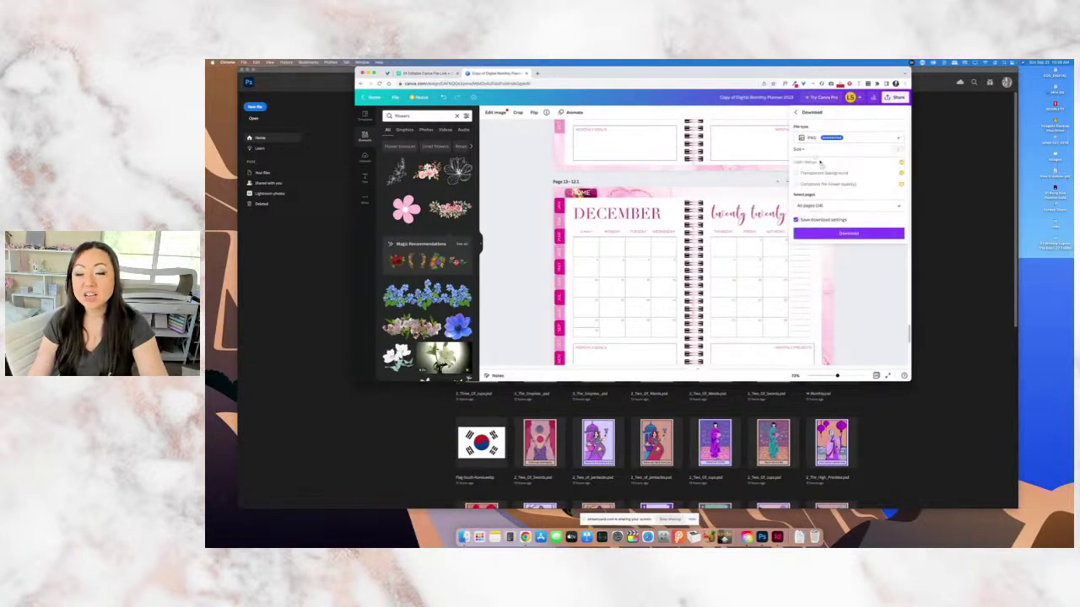
left_click(847, 137)
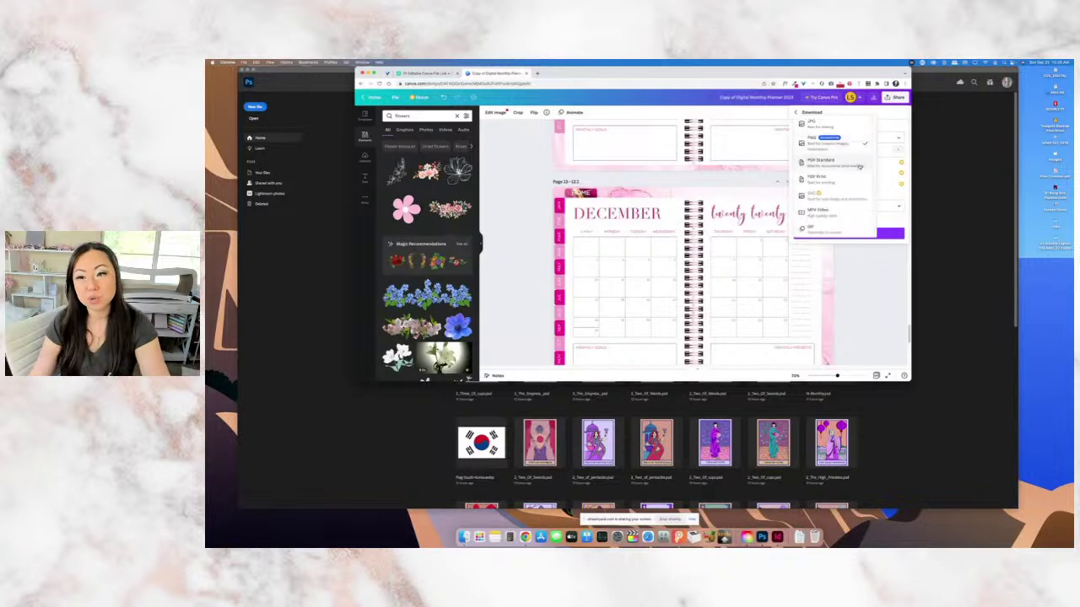
left_click(859, 166)
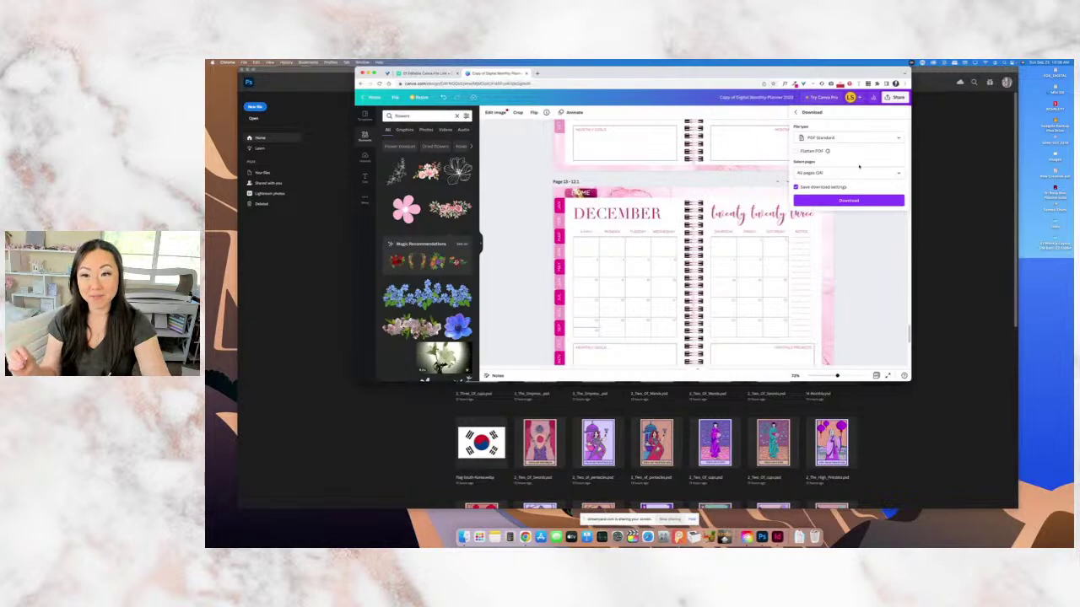
left_click(857, 141)
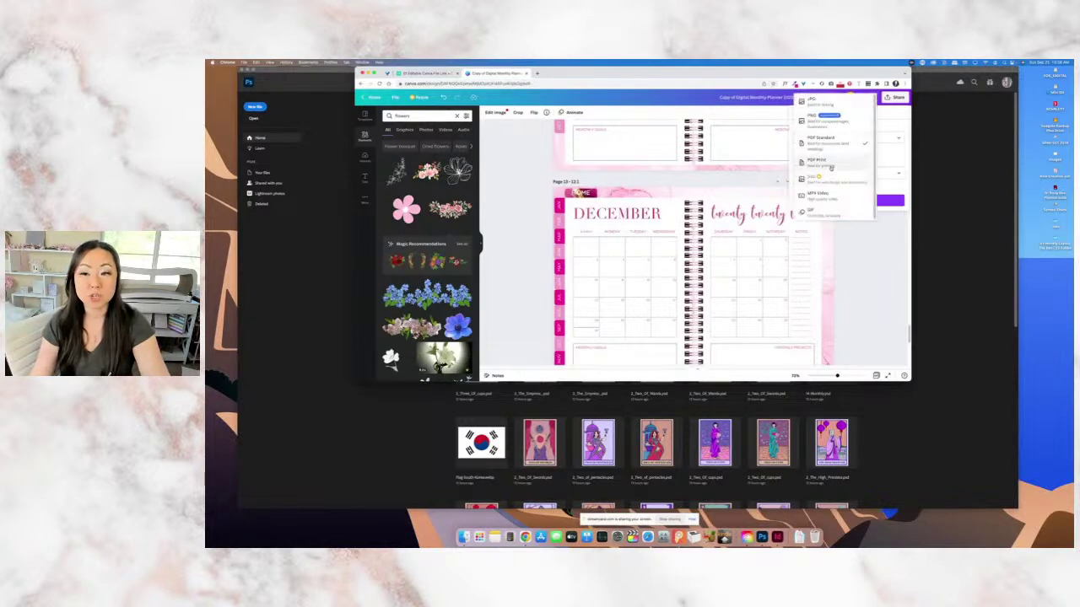
left_click(820, 142)
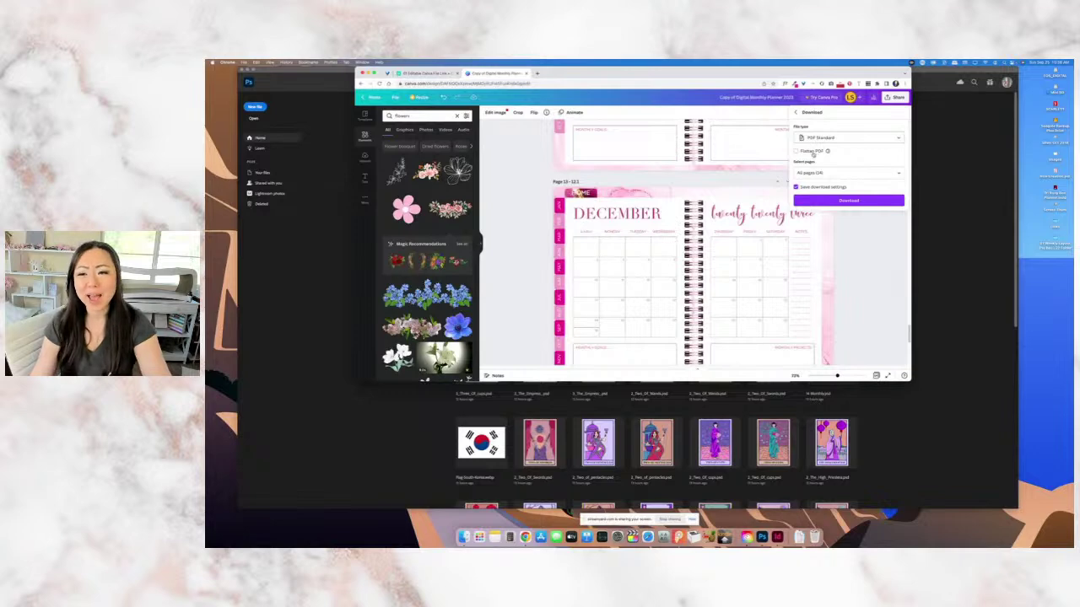
mouse_move(828, 152)
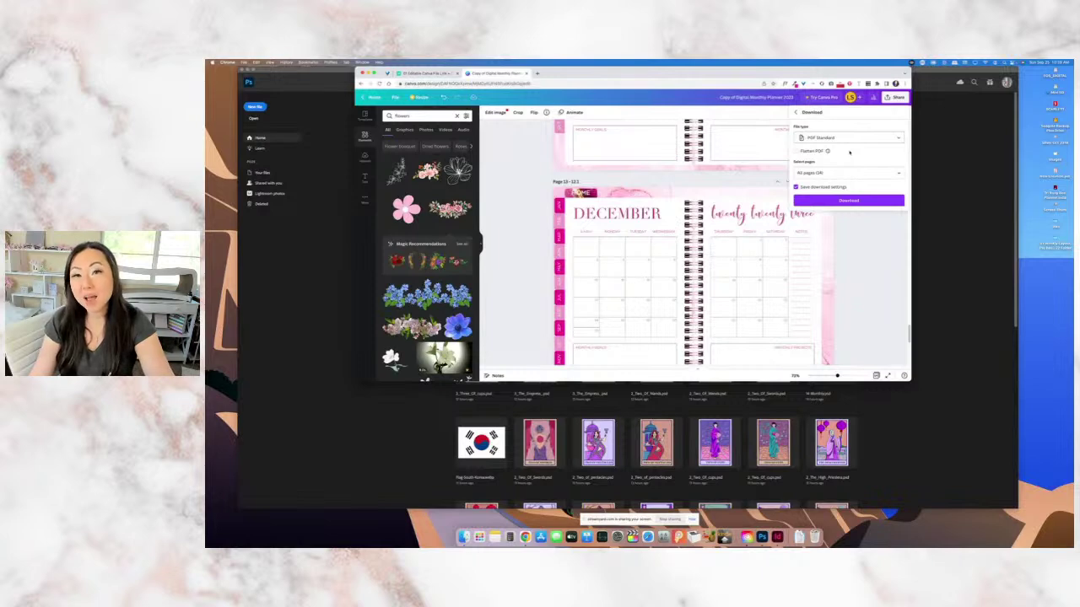
left_click(848, 200)
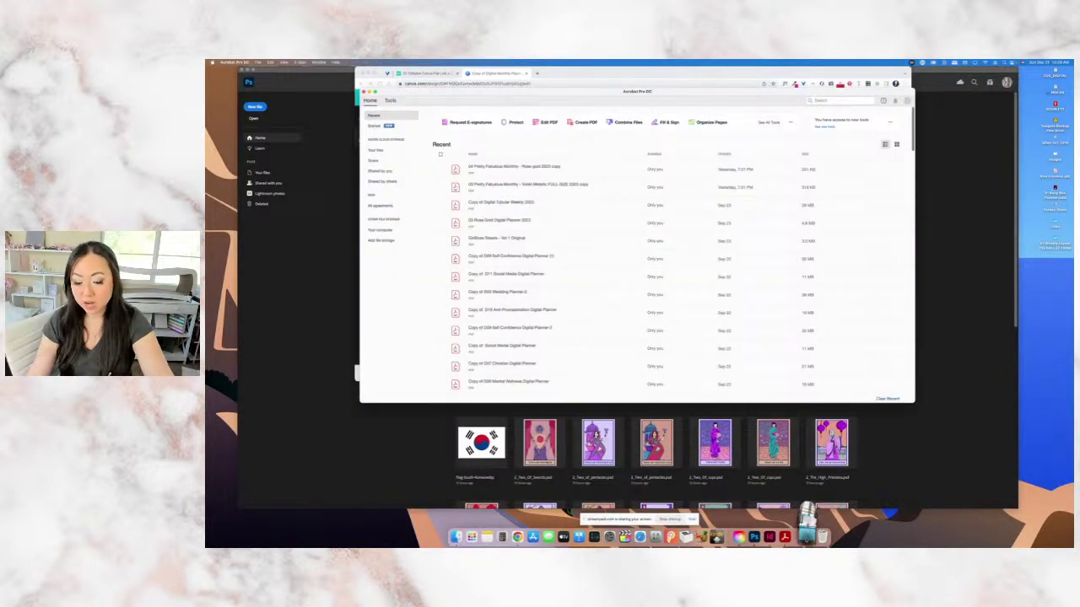
Open the downloaded planner PDF in Acrobat and scroll through its spreads.
left_click(807, 517)
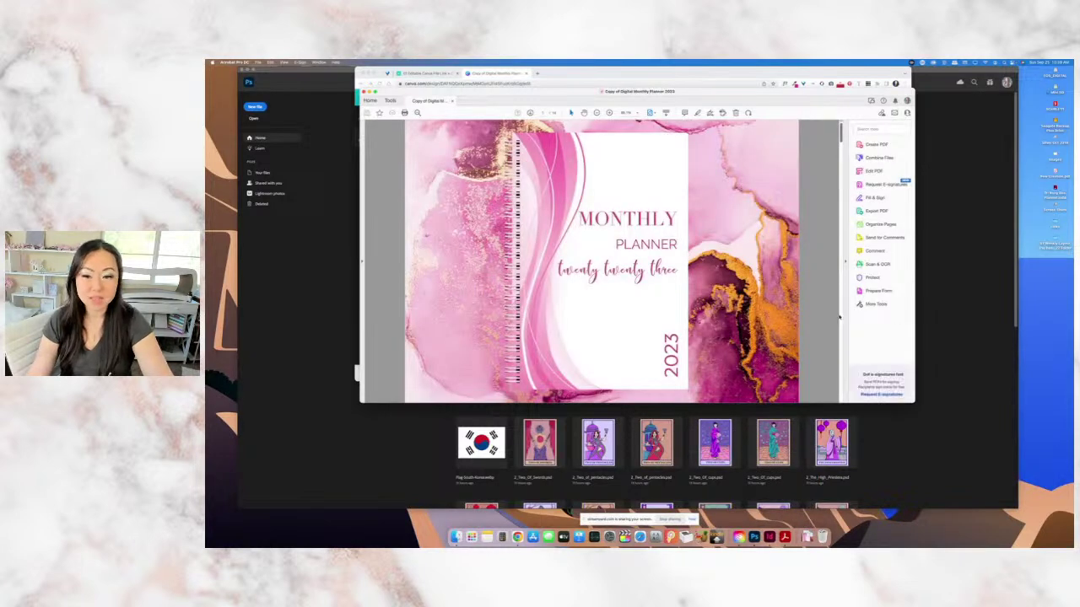
scroll(601, 261, "down", 3)
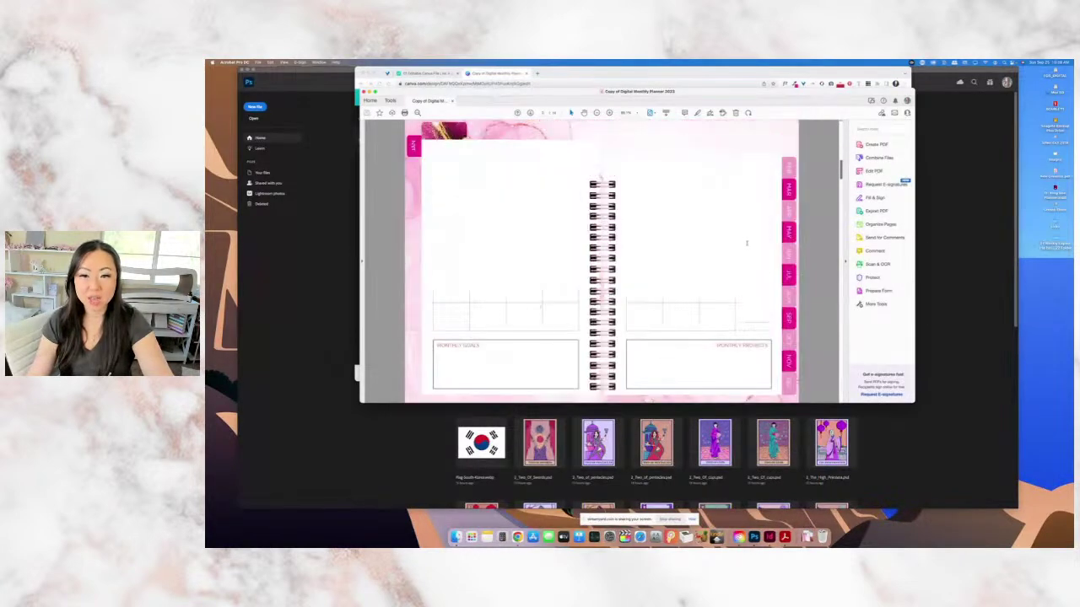
scroll(790, 210, "down", 2)
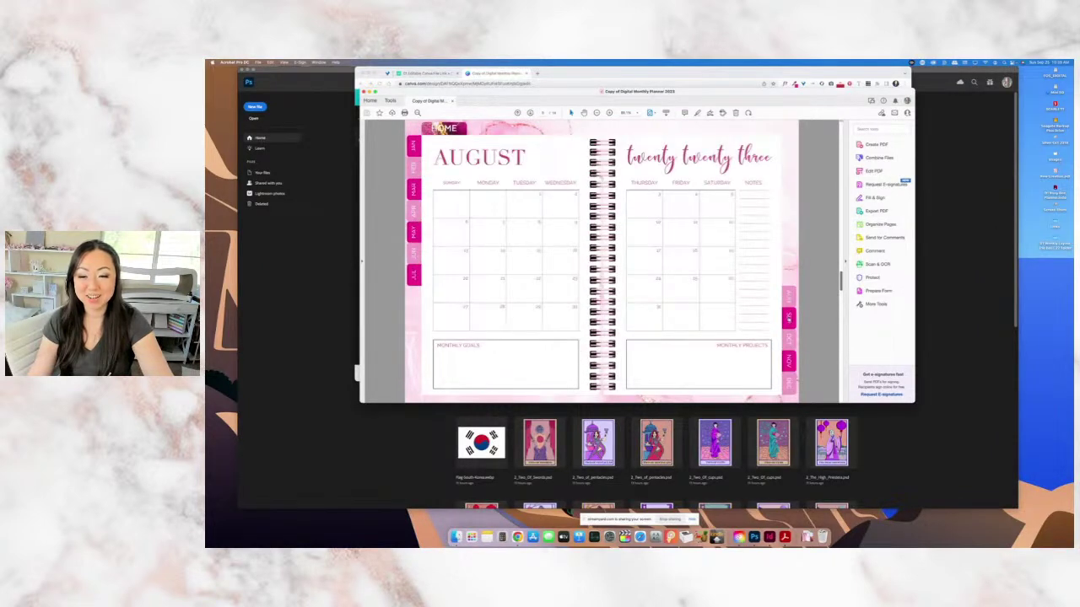
scroll(828, 321, "down", 2)
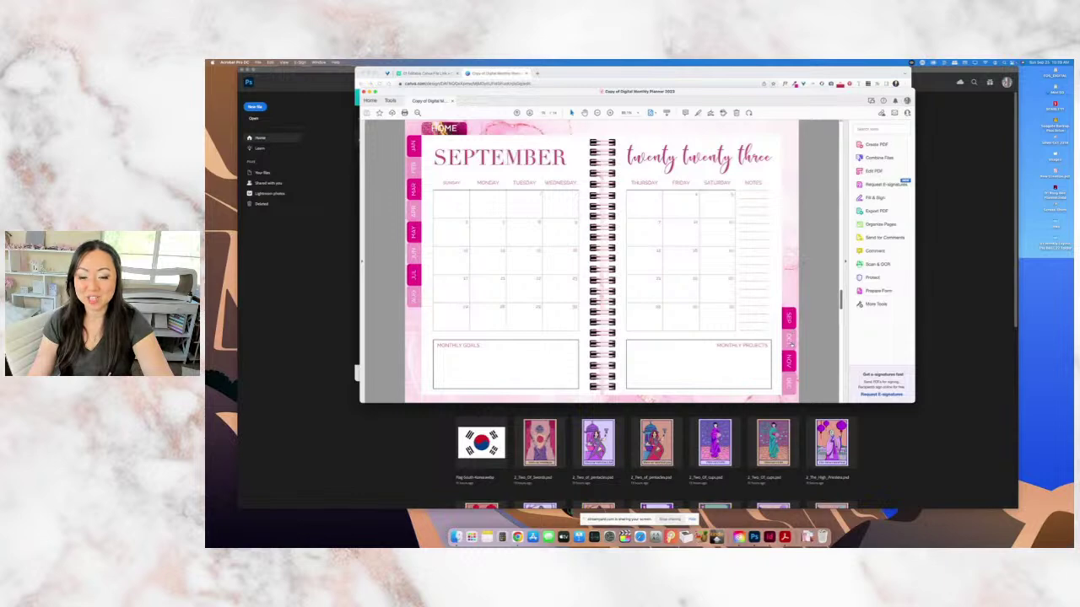
scroll(790, 344, "down", 2)
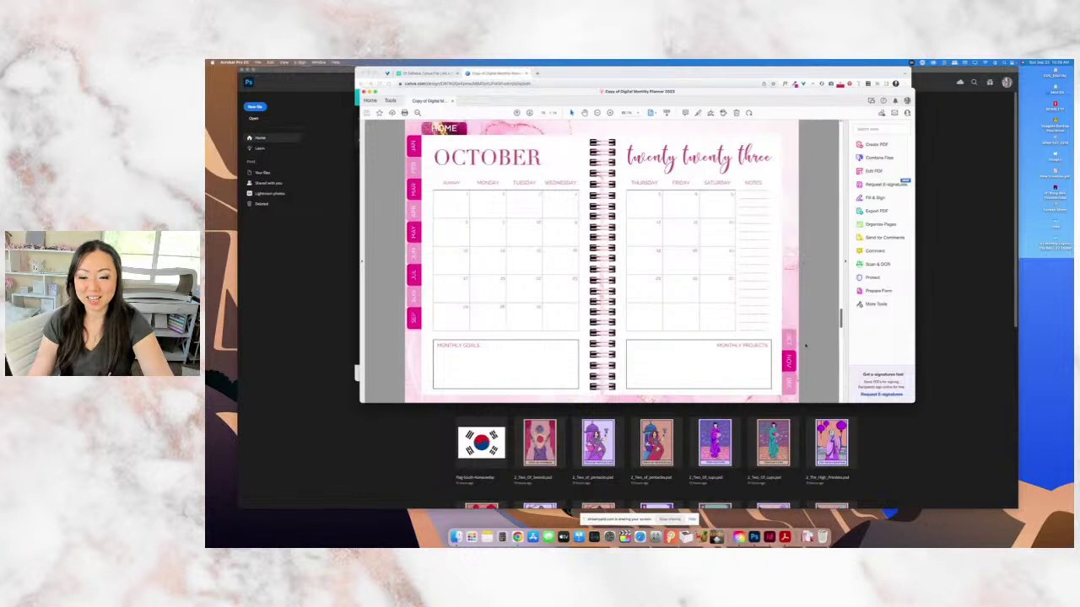
Test the FEBRUARY, MAY, JANUARY, DECEMBER and HOME tab links in the PDF.
left_click(413, 167)
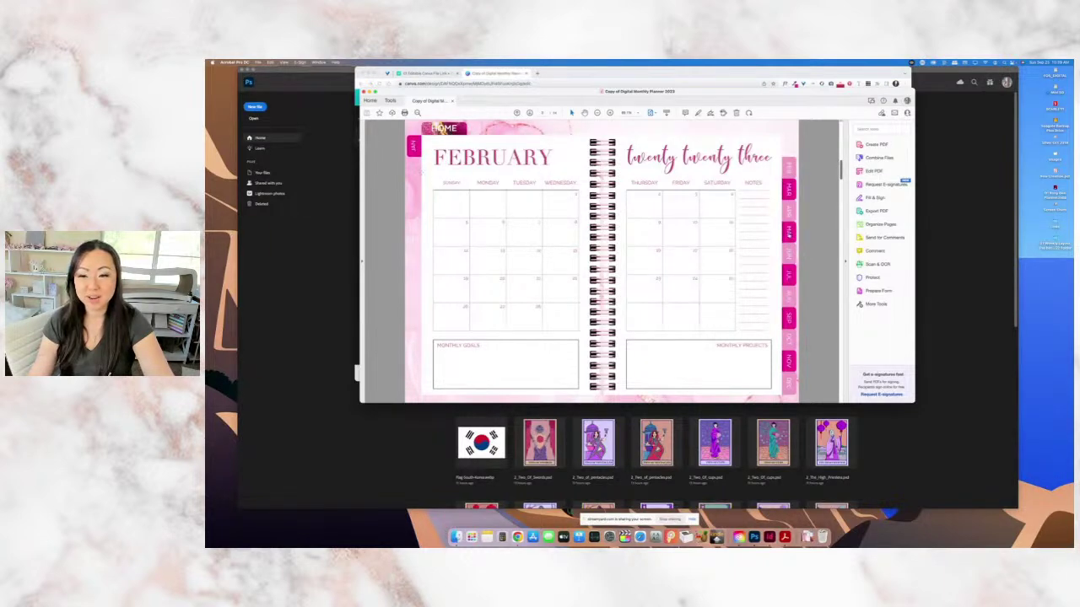
left_click(789, 230)
left_click(413, 146)
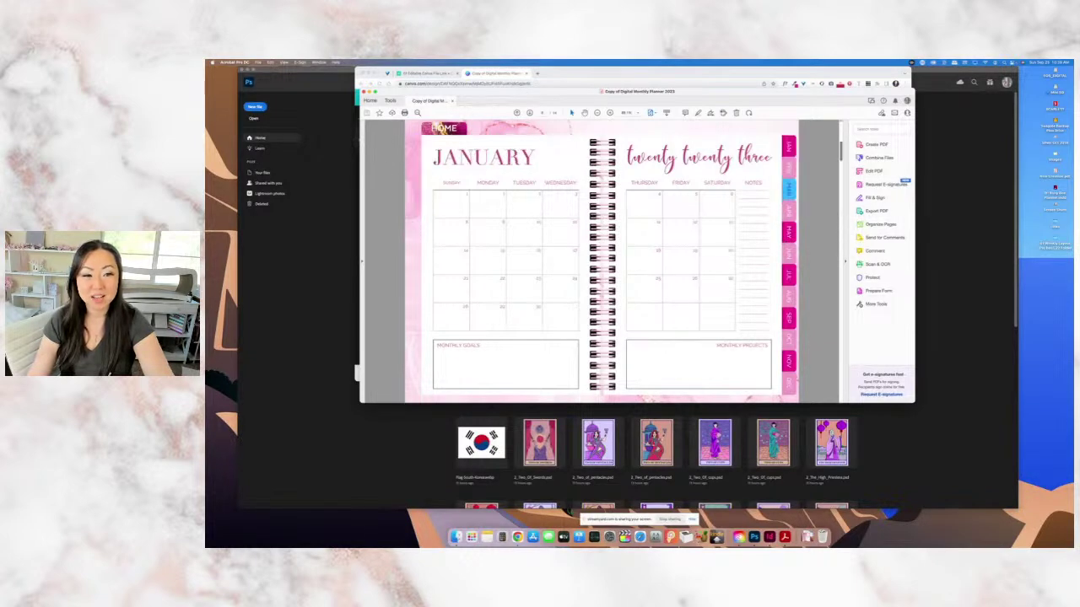
left_click(789, 384)
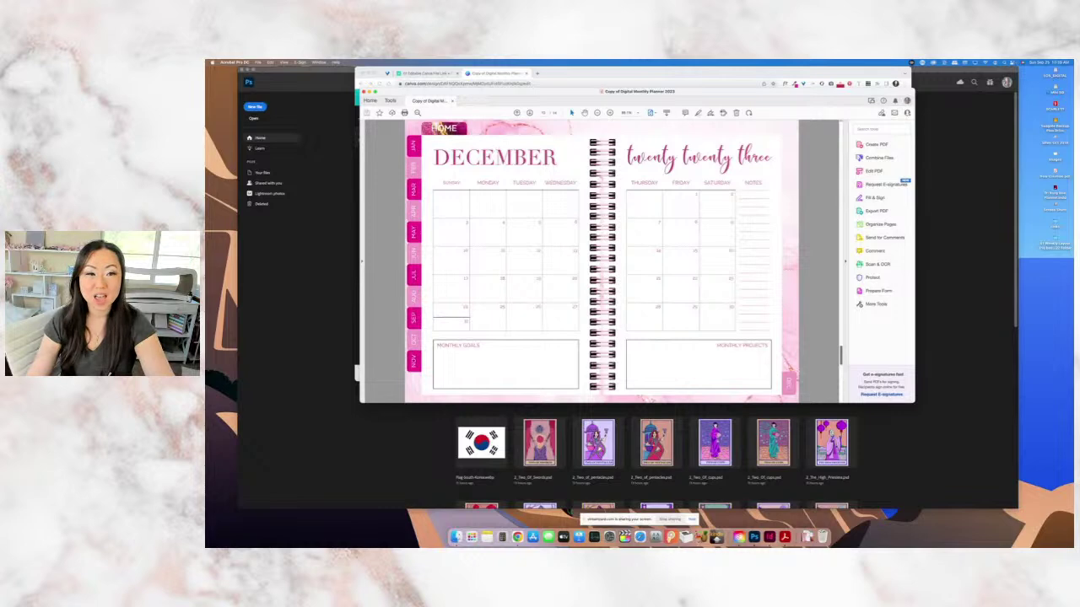
left_click(444, 127)
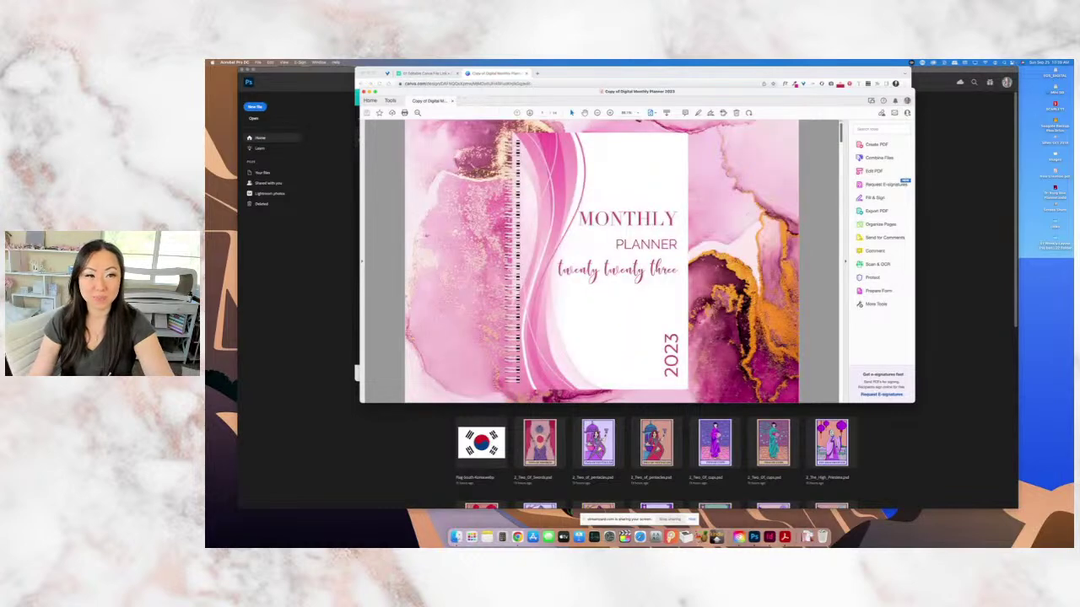
Return to the planner design in Canva in the browser.
left_click(435, 74)
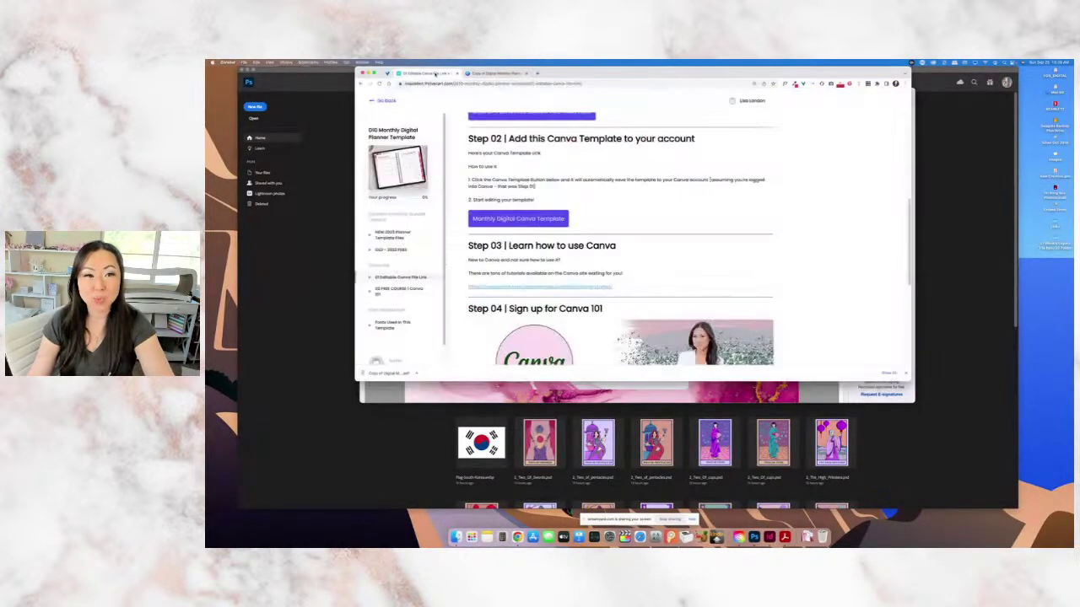
left_click(493, 73)
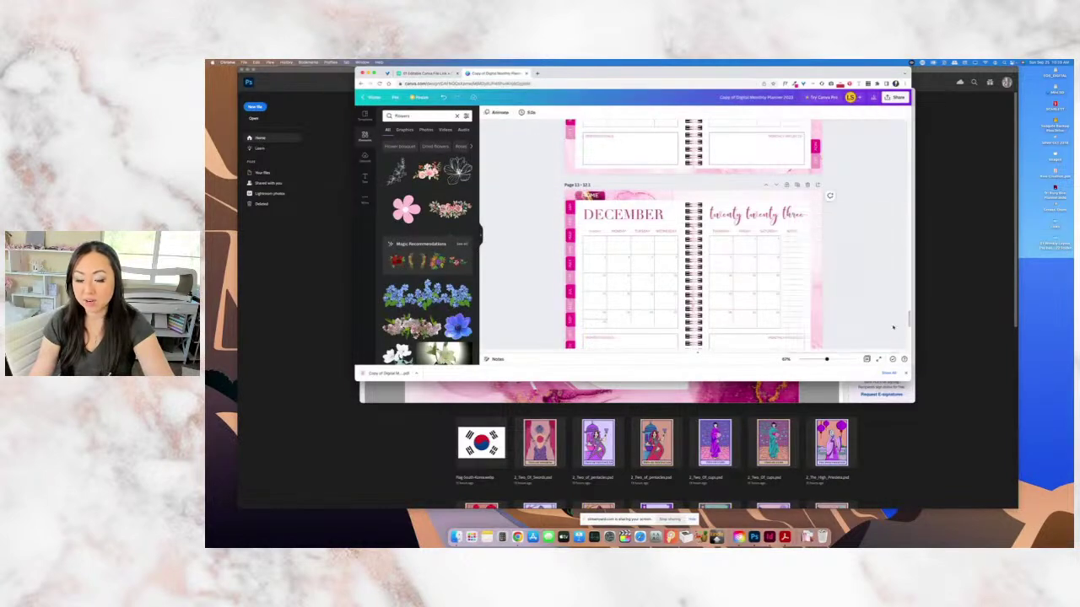
scroll(784, 180, "up", 5)
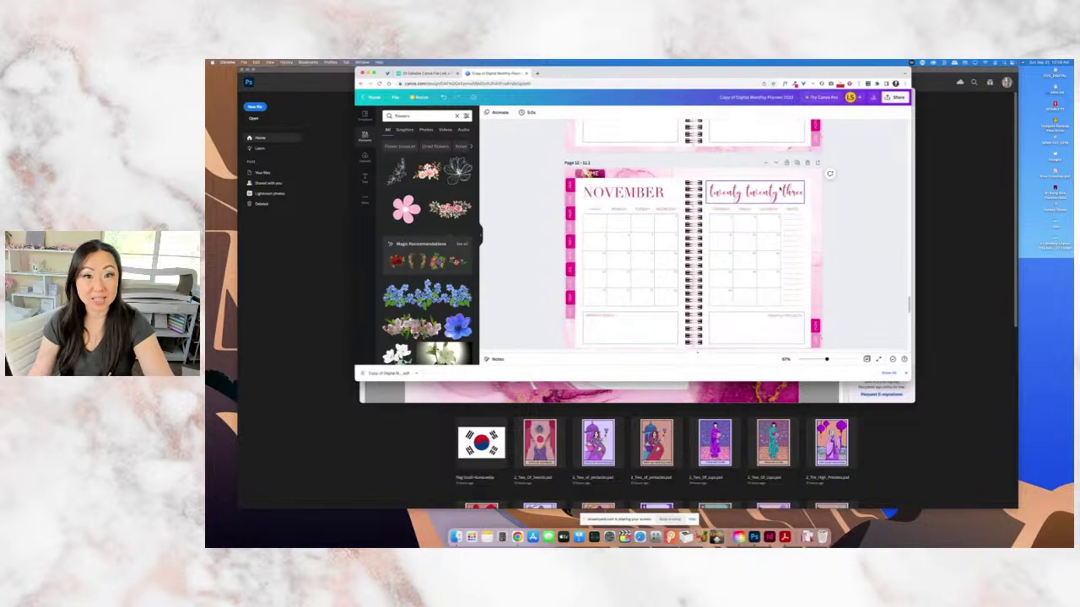
scroll(815, 165, "up", 2)
Move a pink month tab into the neighbouring box and attach a page link to it.
left_click(815, 166)
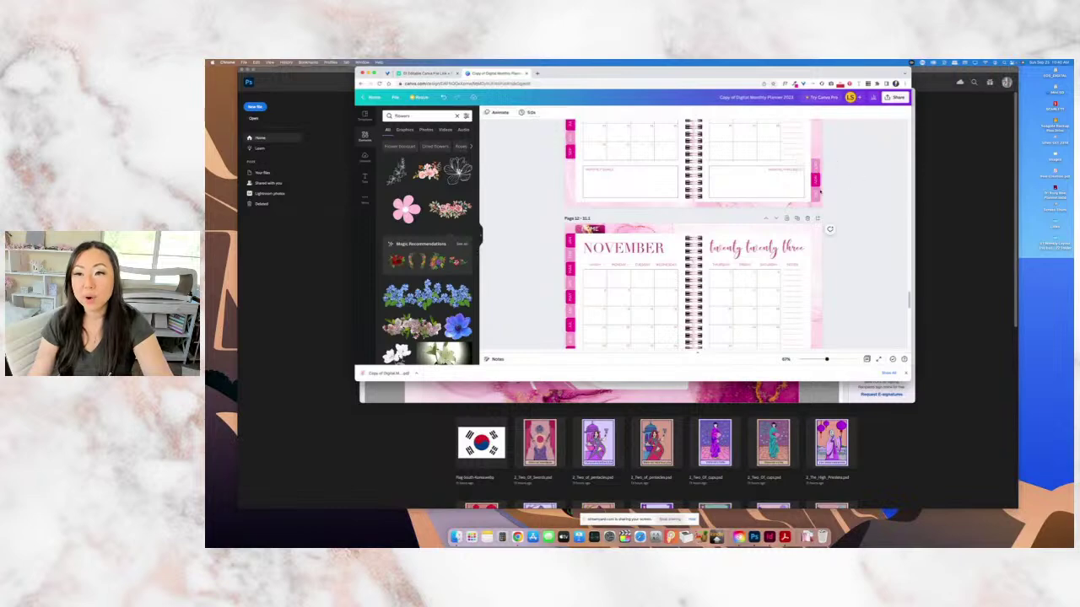
left_click_drag(815, 168, 769, 171)
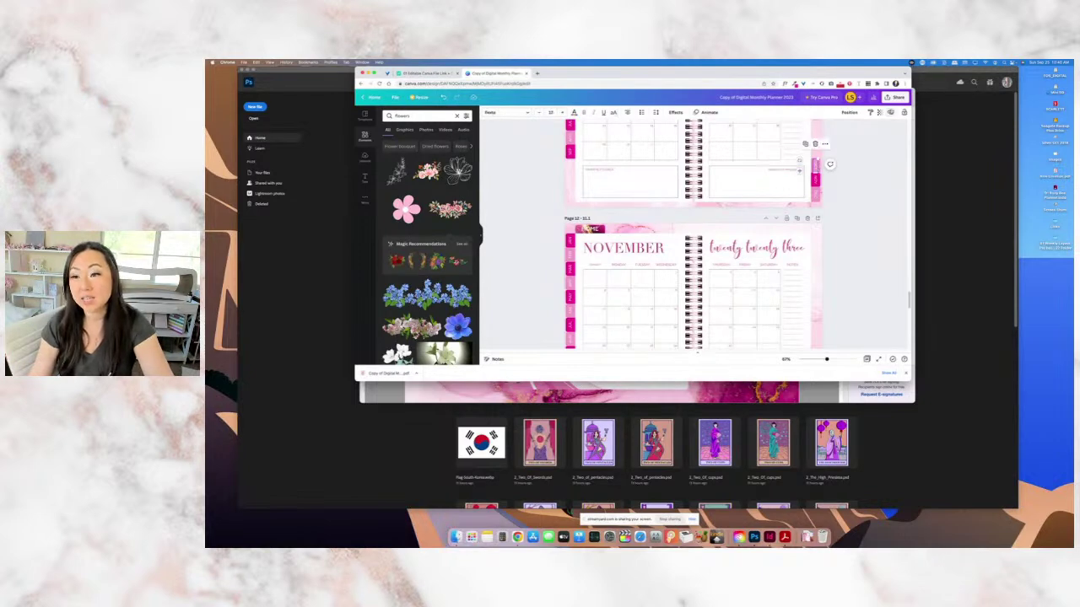
left_click(890, 113)
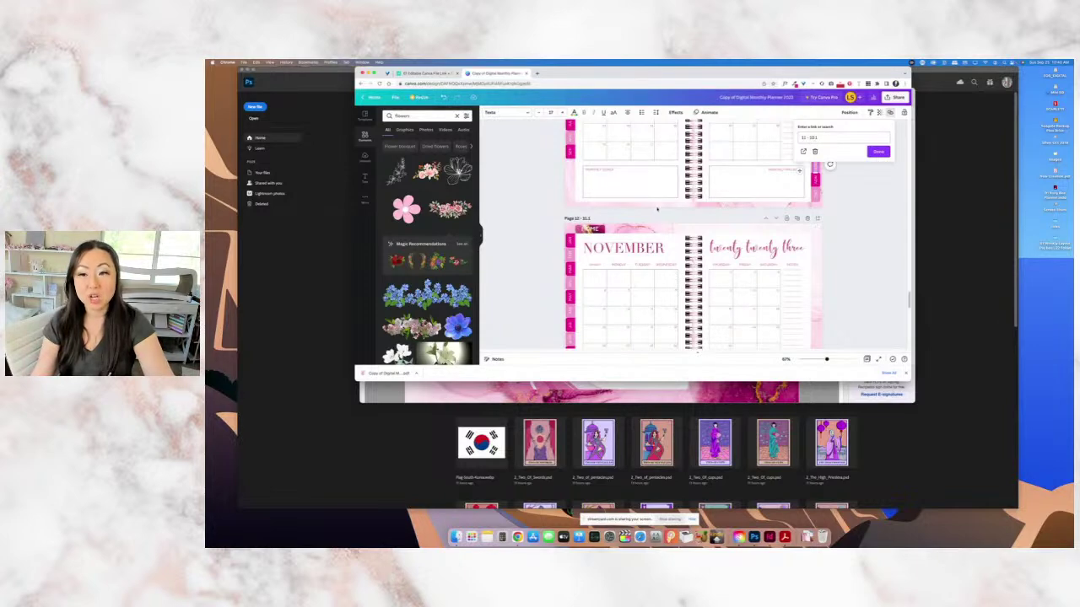
left_click(878, 151)
Scroll back up to the September spread and check its pink side tab.
scroll(718, 298, "up", 5)
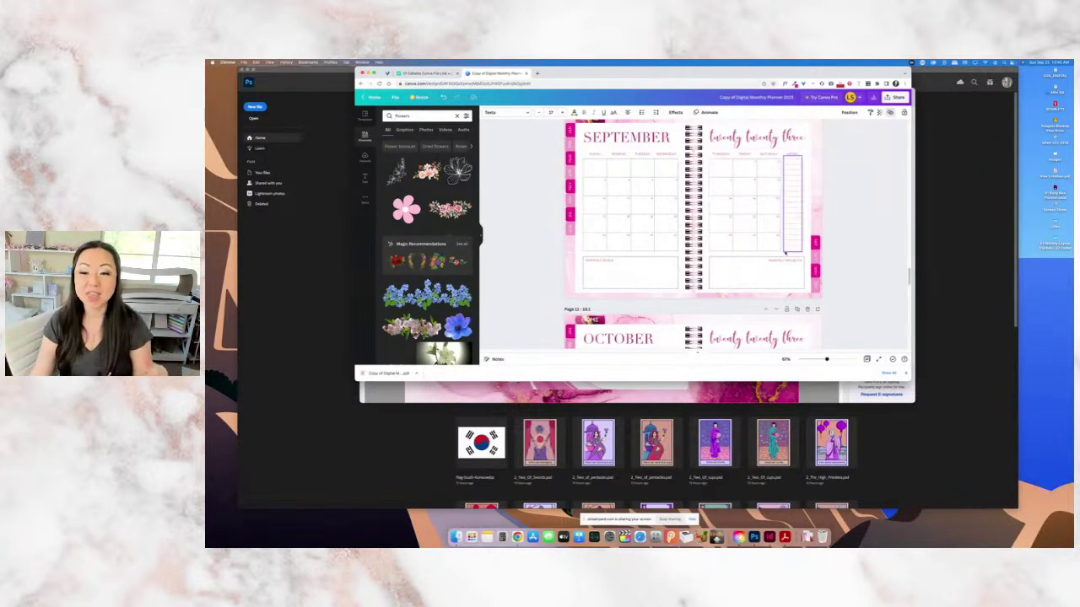
left_click(815, 244)
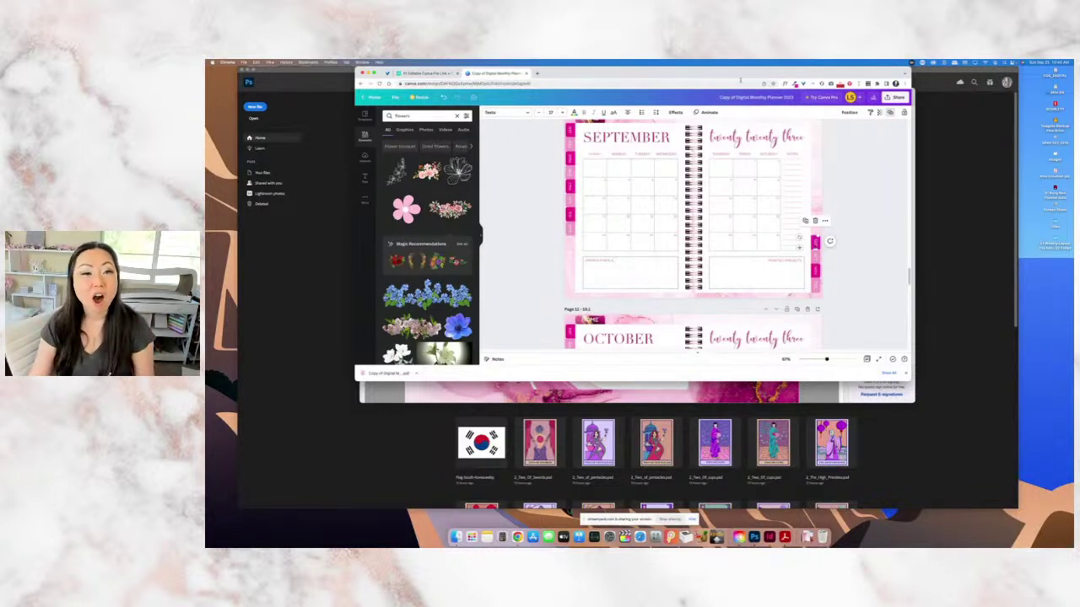
left_click(508, 156)
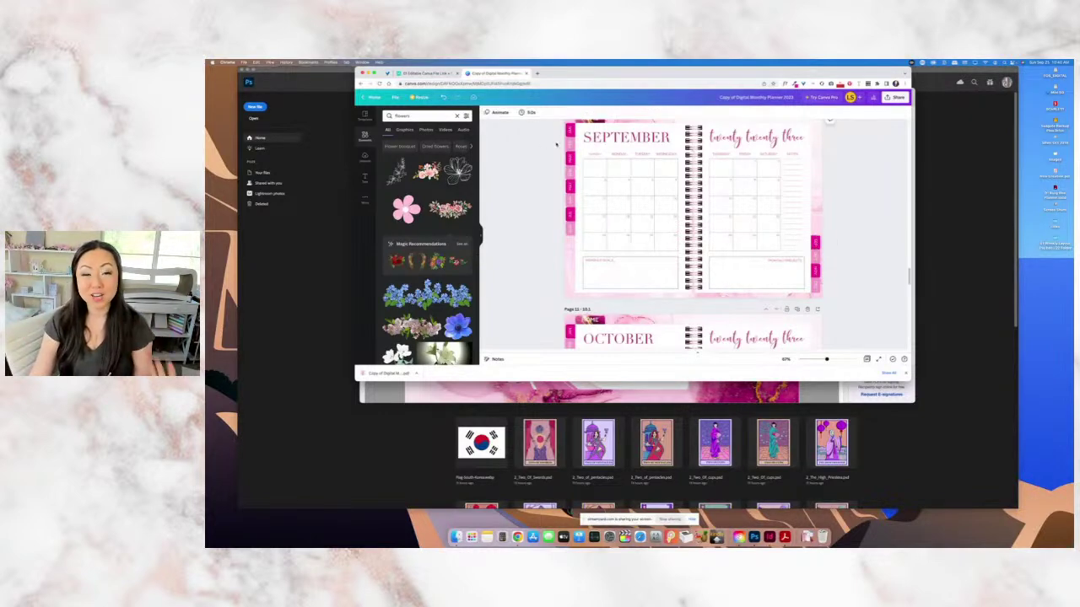
From the Student Dashboard, find 'Monthly Planner' with a page search and open that course.
left_click(436, 73)
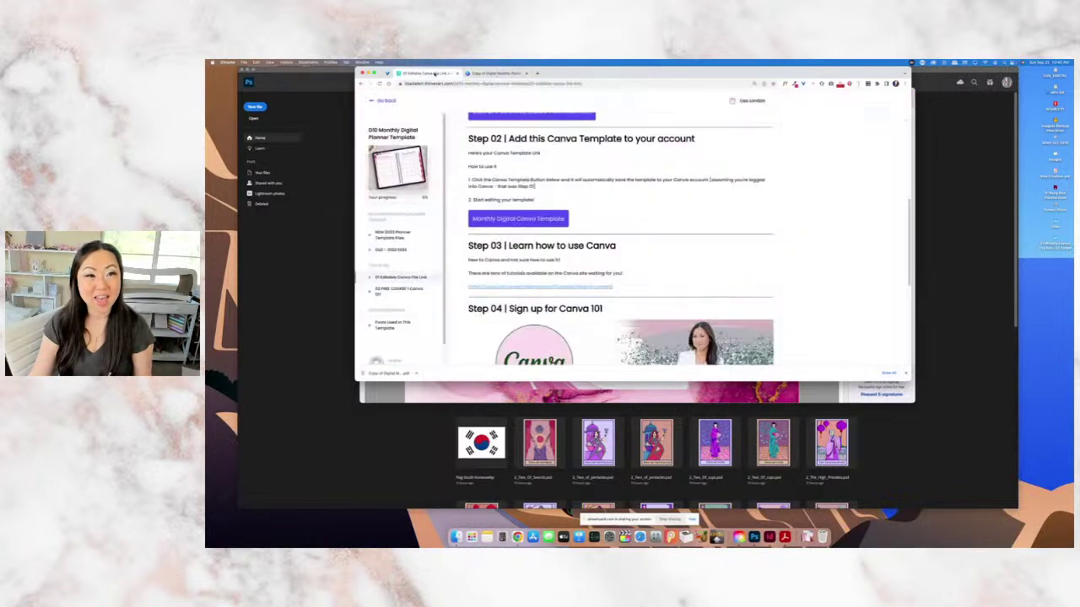
left_click(382, 100)
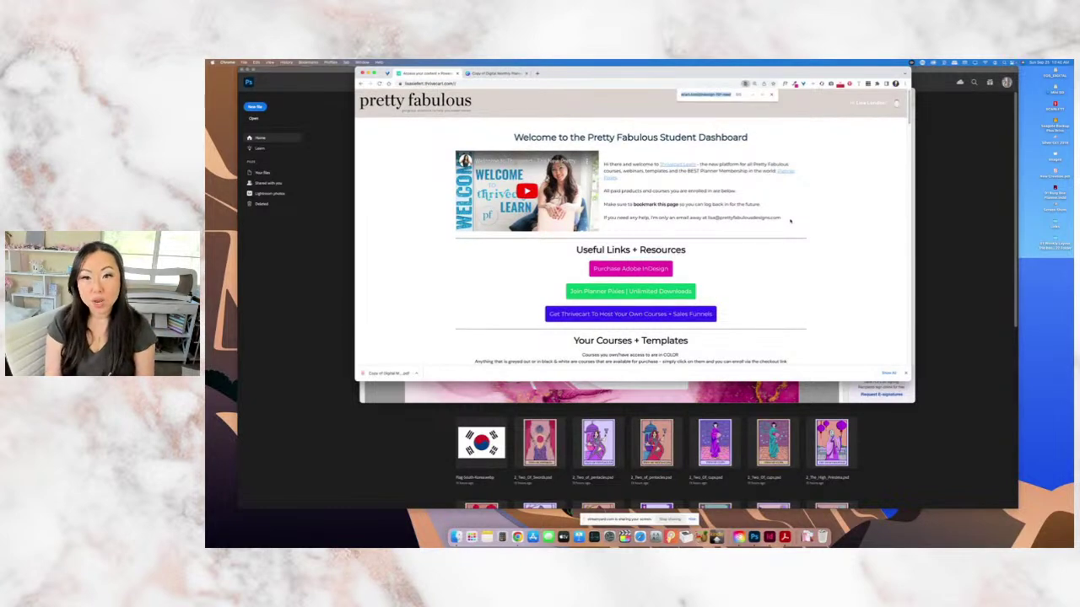
type("month")
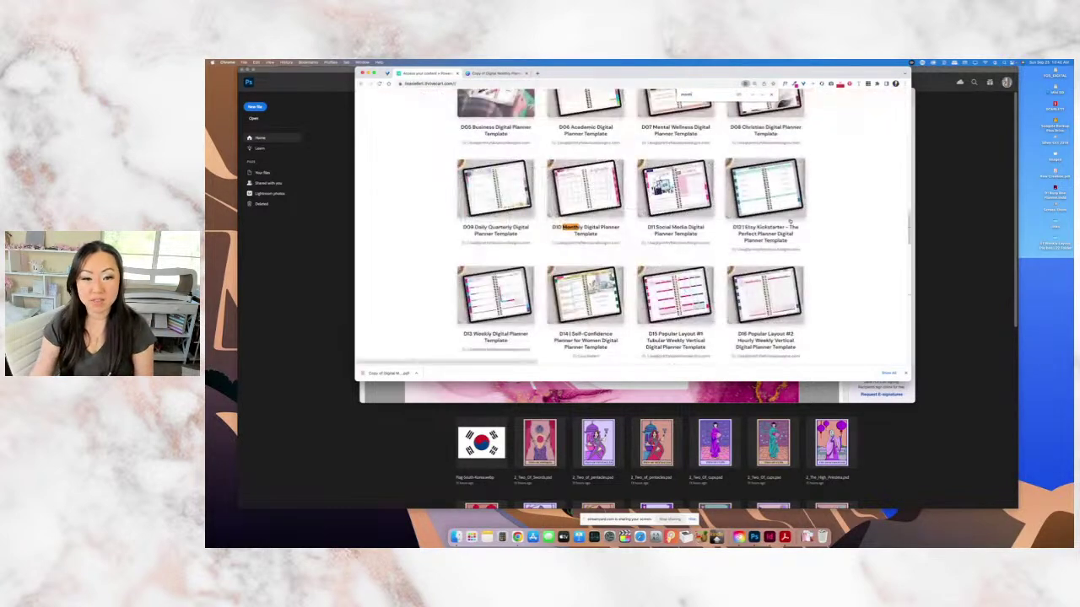
key("Return")
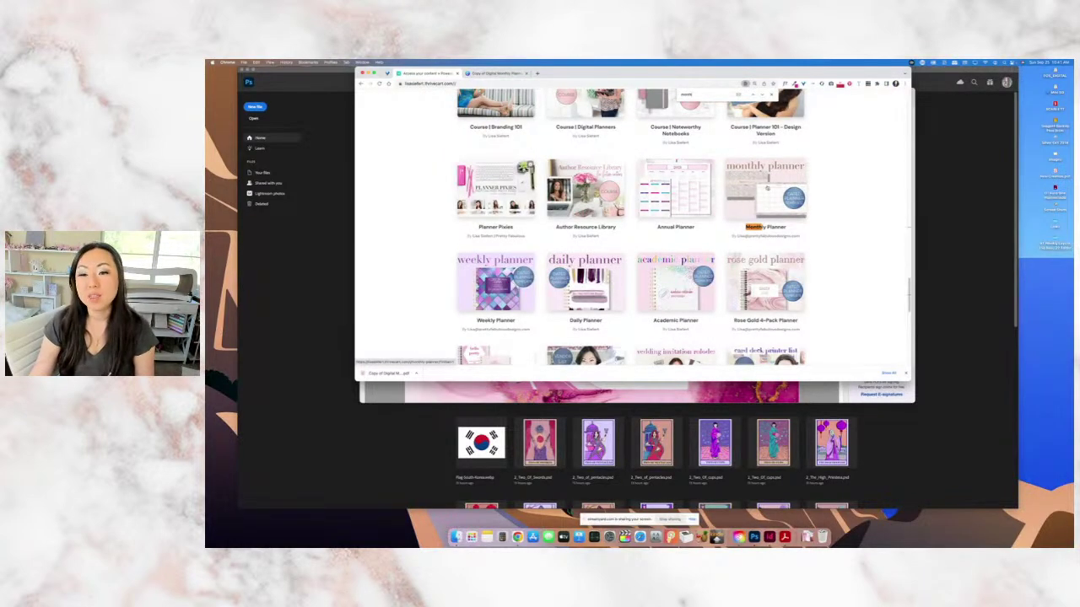
left_click(776, 228)
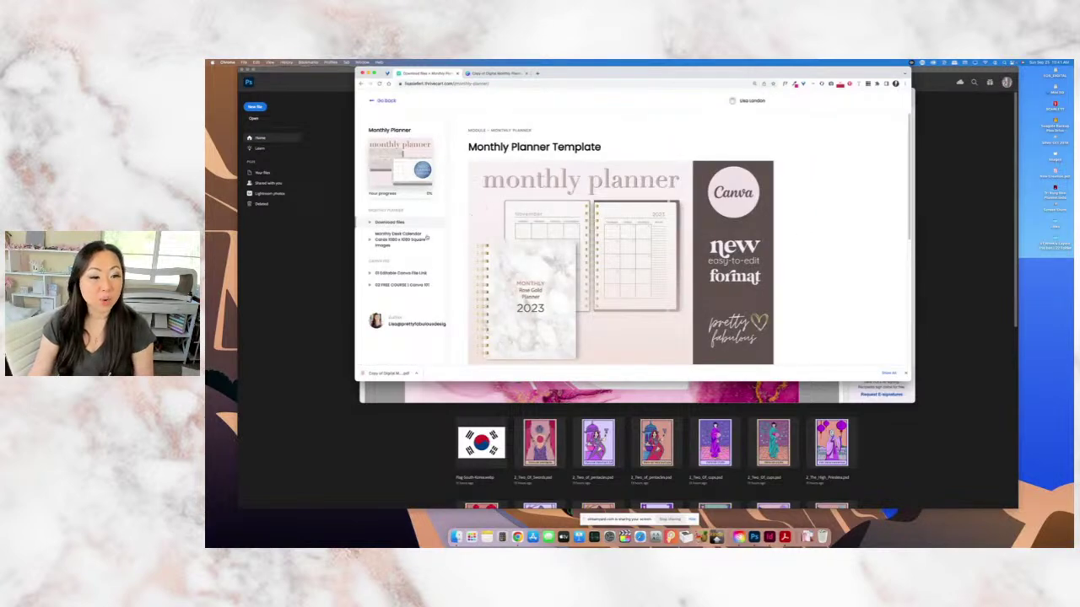
Open the '01 Editable Canva File Link' lesson and scroll down to its Step 02 template links.
scroll(574, 224, "down", 3)
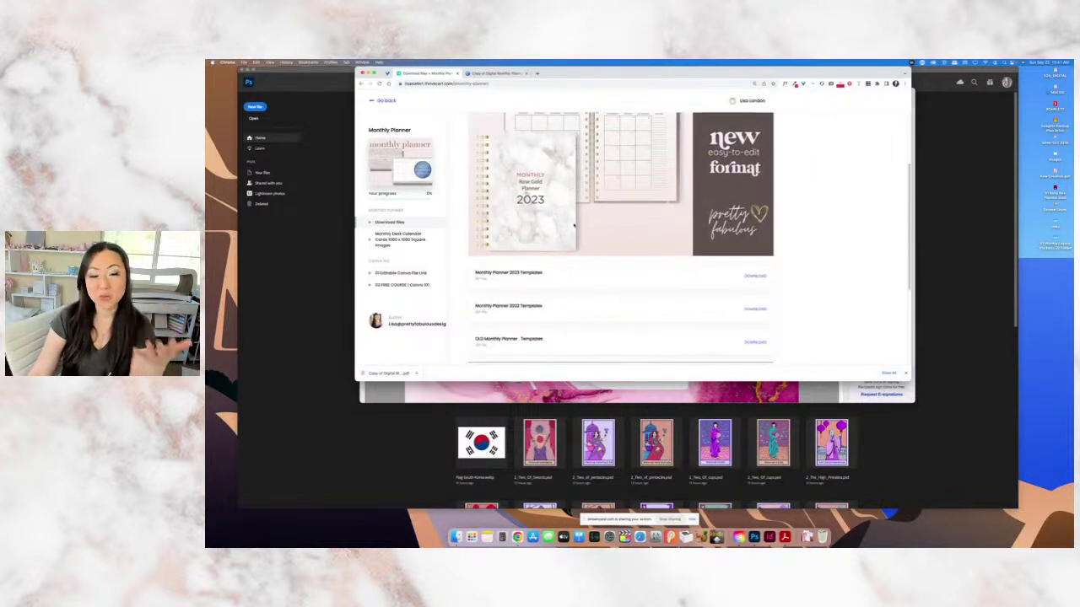
left_click(401, 273)
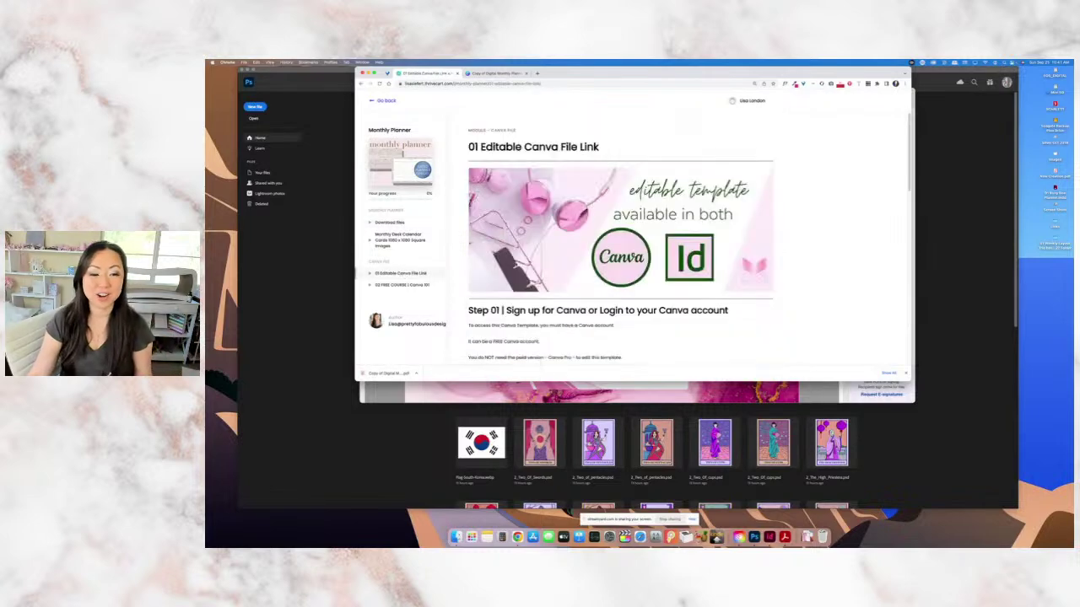
scroll(547, 250, "down", 5)
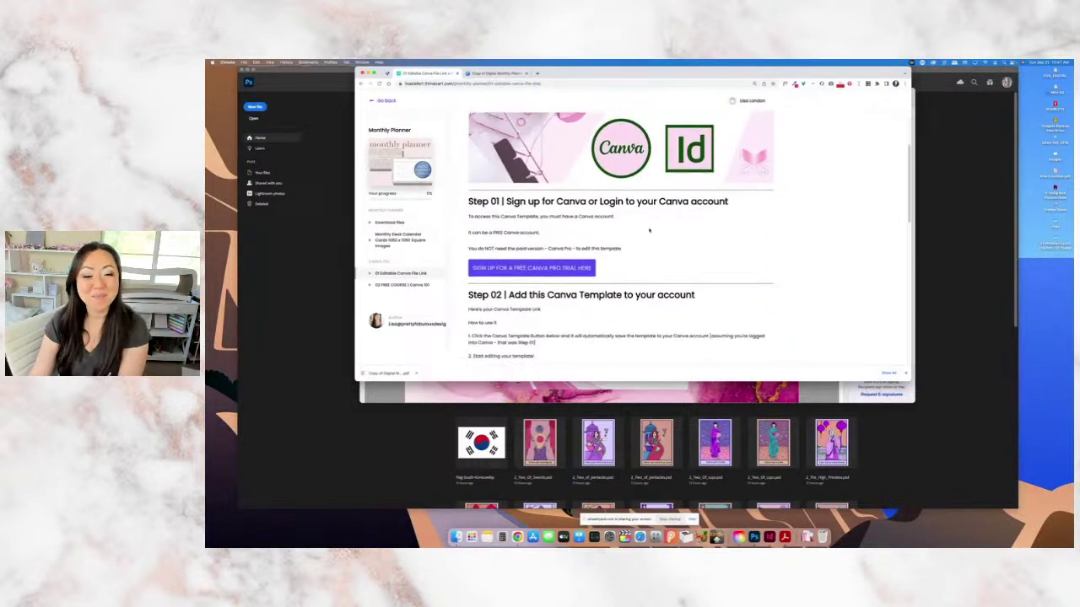
scroll(516, 278, "down", 2)
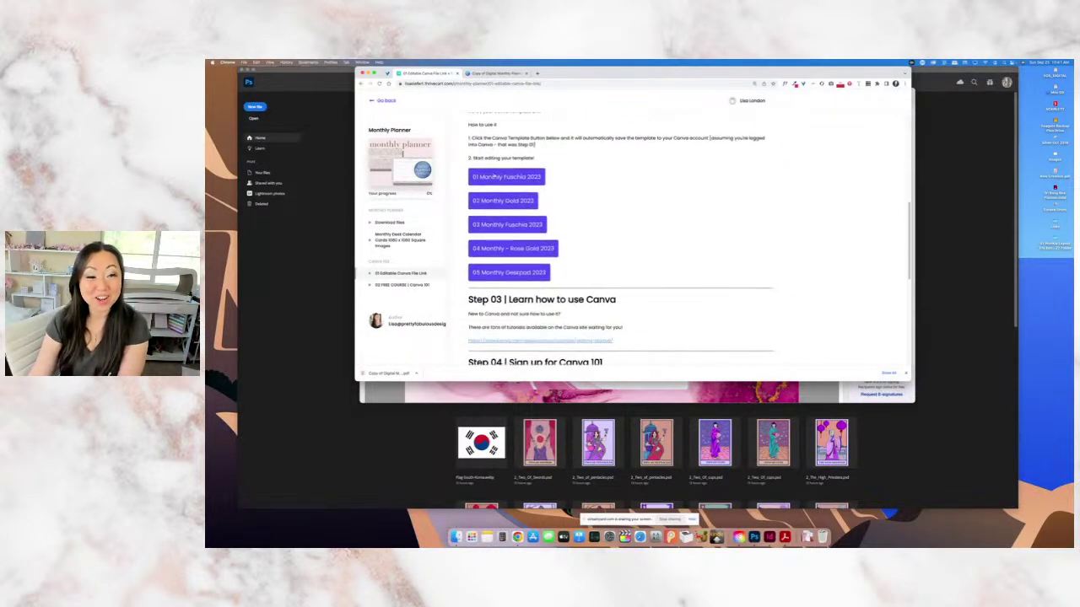
Make an editable copy of '01 Monthly Fuschia 2023' and scroll its pages through to April.
left_click(508, 177)
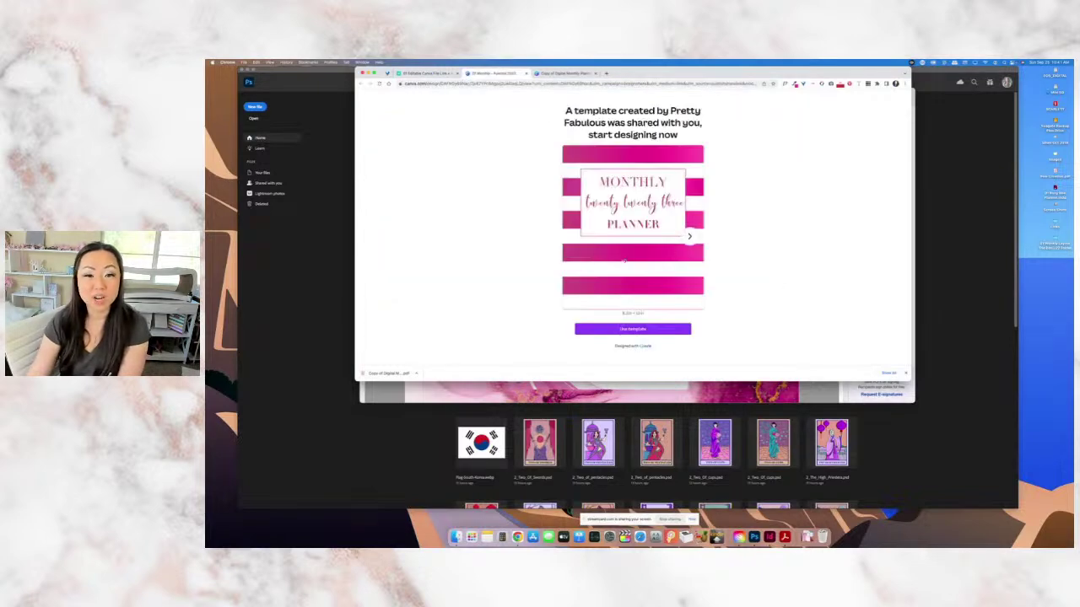
left_click(662, 330)
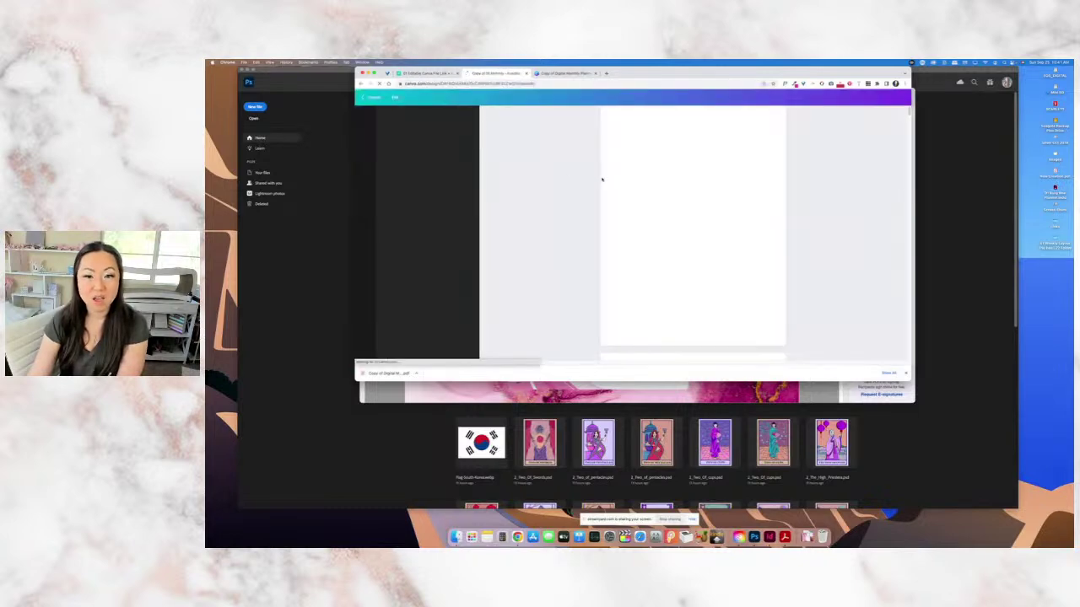
scroll(590, 179, "down", 2)
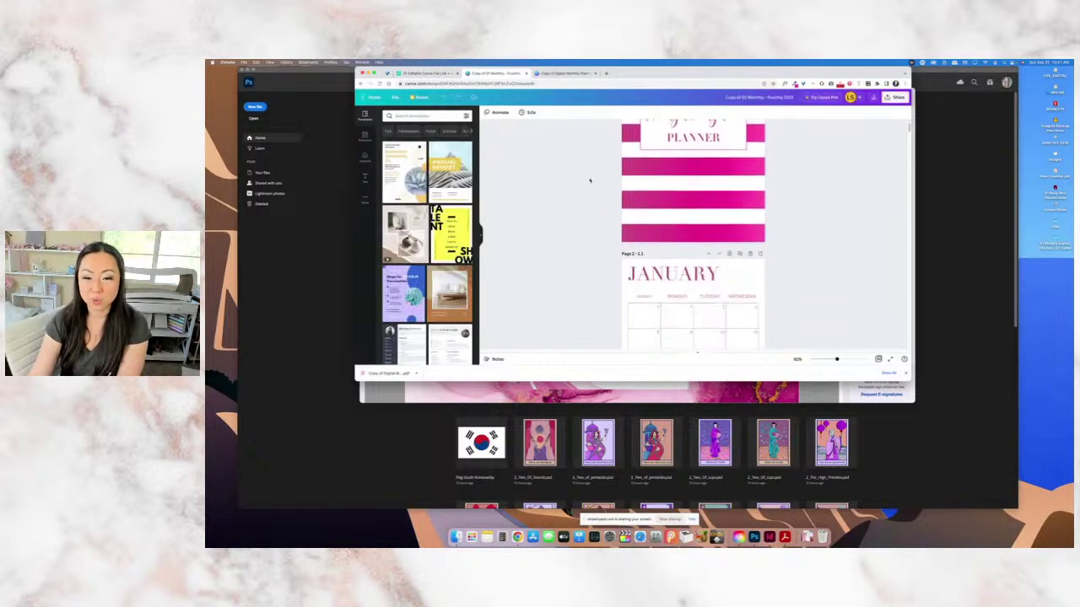
scroll(590, 180, "down", 10)
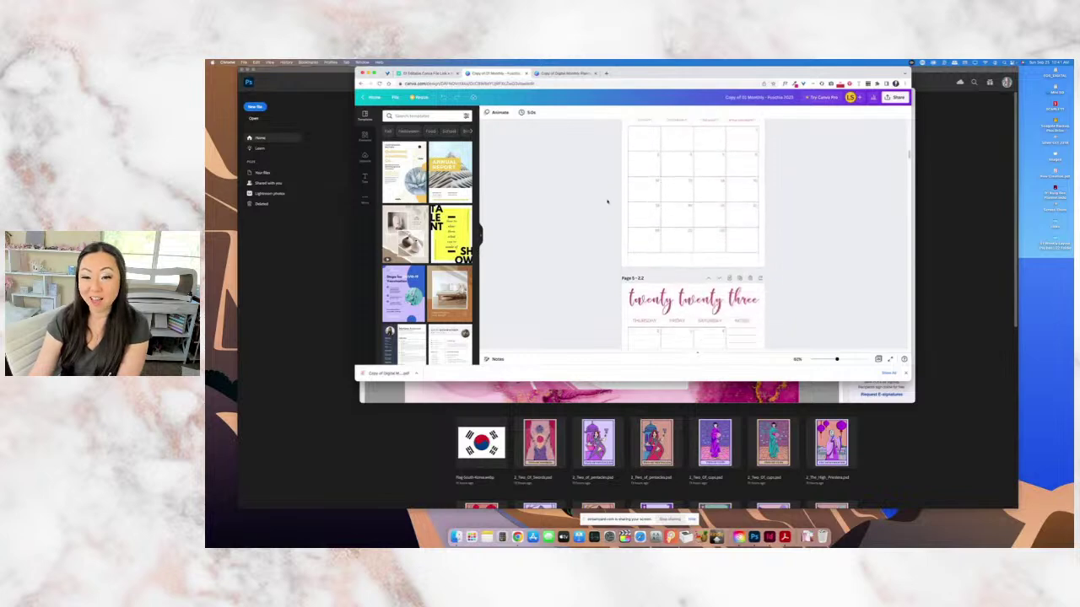
scroll(607, 202, "down", 10)
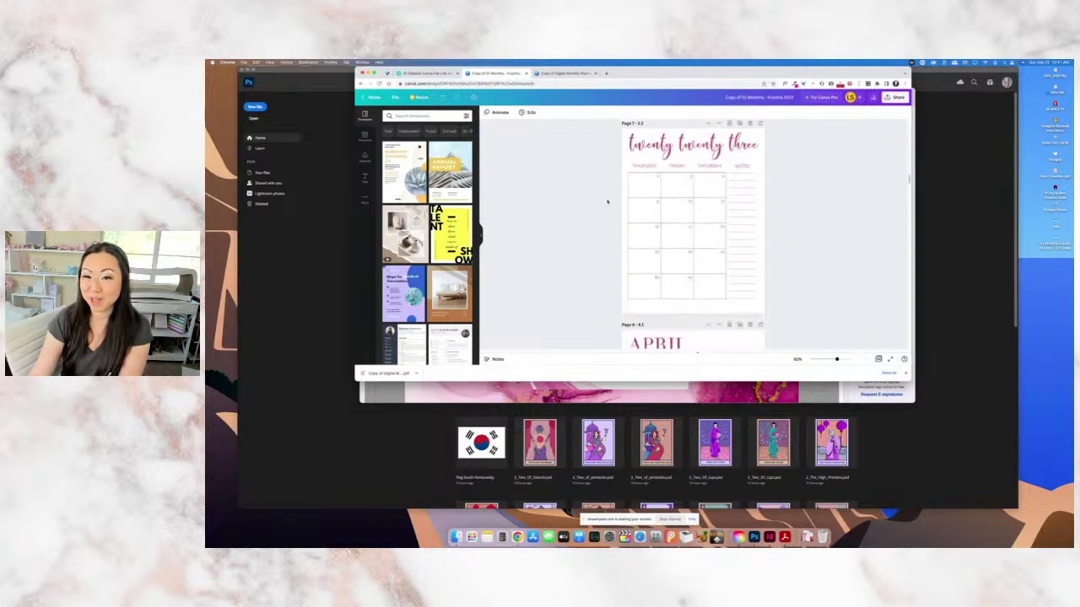
scroll(606, 201, "down", 3)
Make an editable copy of the '02 Monthly Gold 2023' template and scroll through its first pages.
left_click(426, 73)
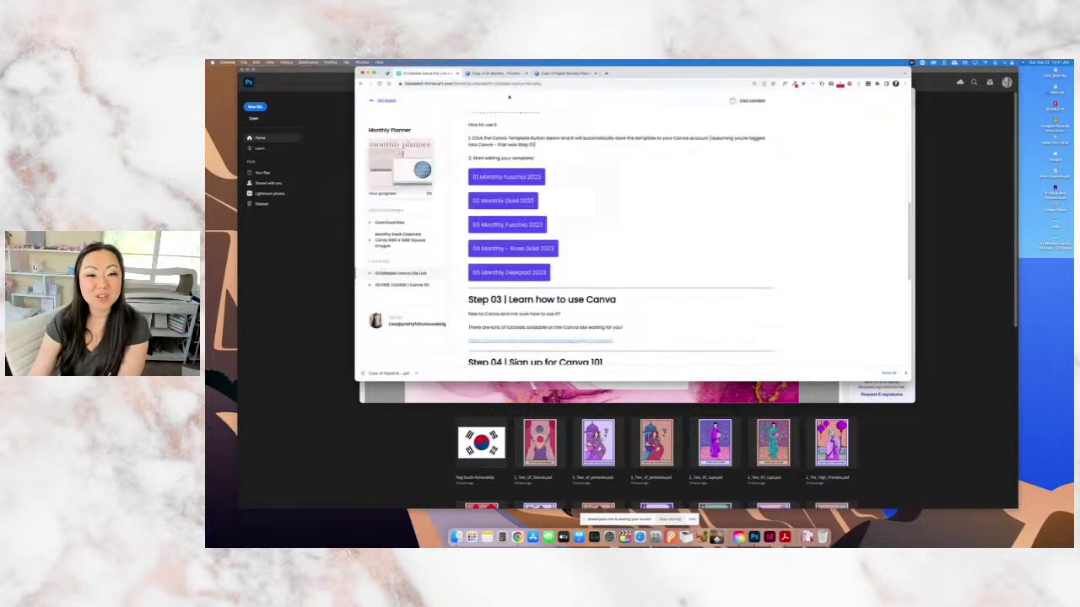
left_click(535, 197)
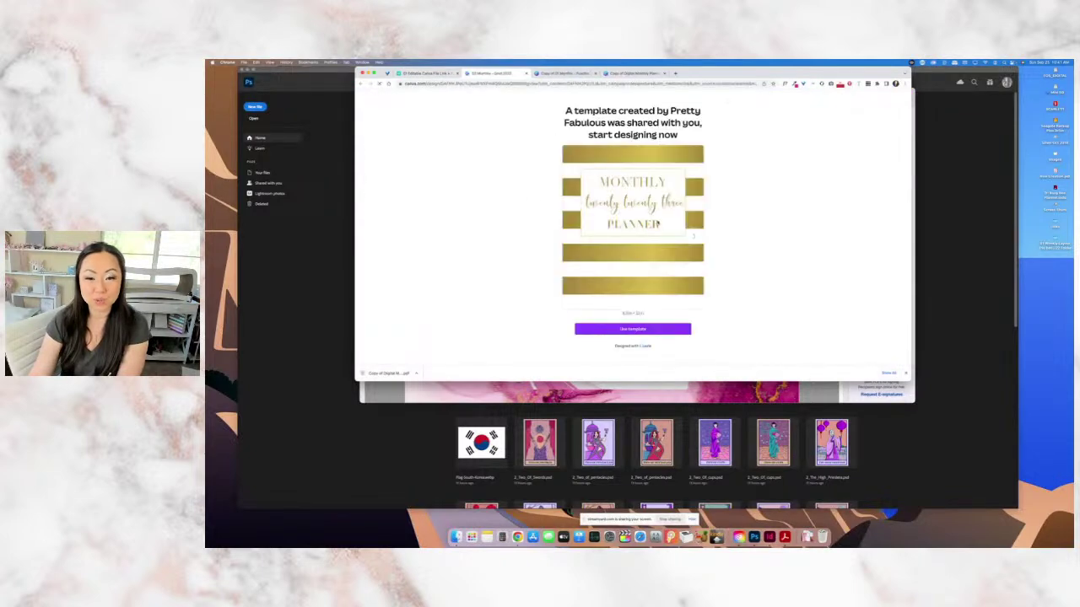
left_click(657, 329)
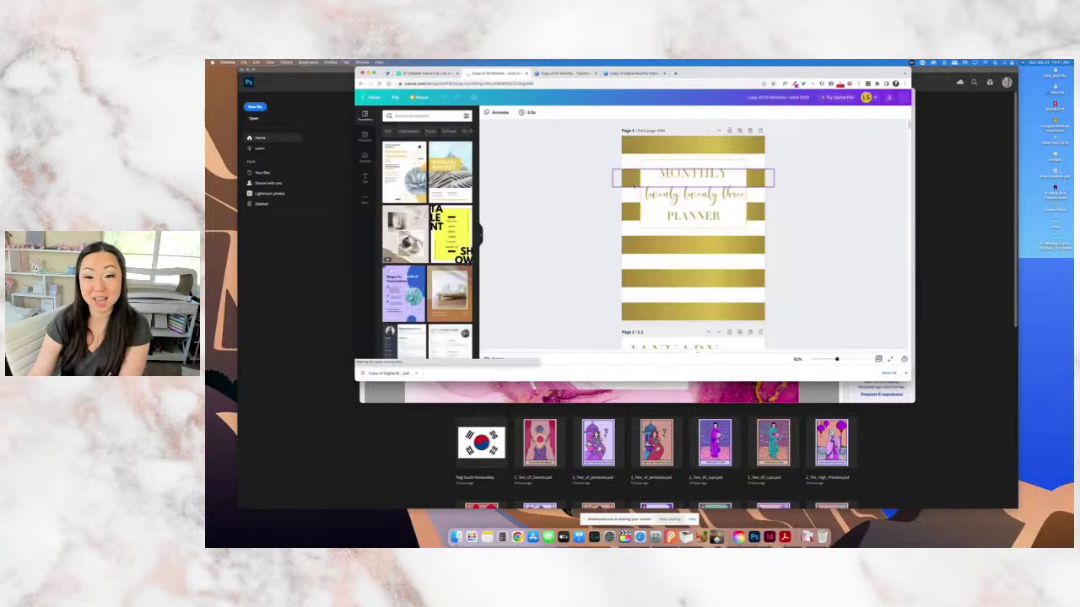
scroll(590, 193, "down", 10)
scroll(582, 190, "down", 5)
Make an editable copy of the third, violet monthly template and scroll through its opening months.
left_click(433, 74)
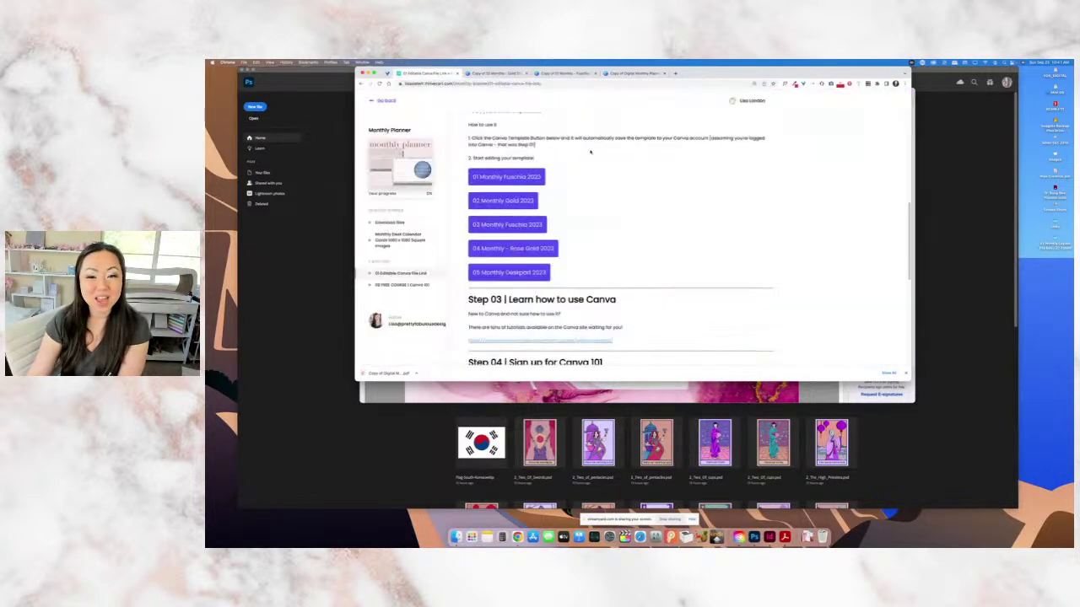
left_click(518, 224)
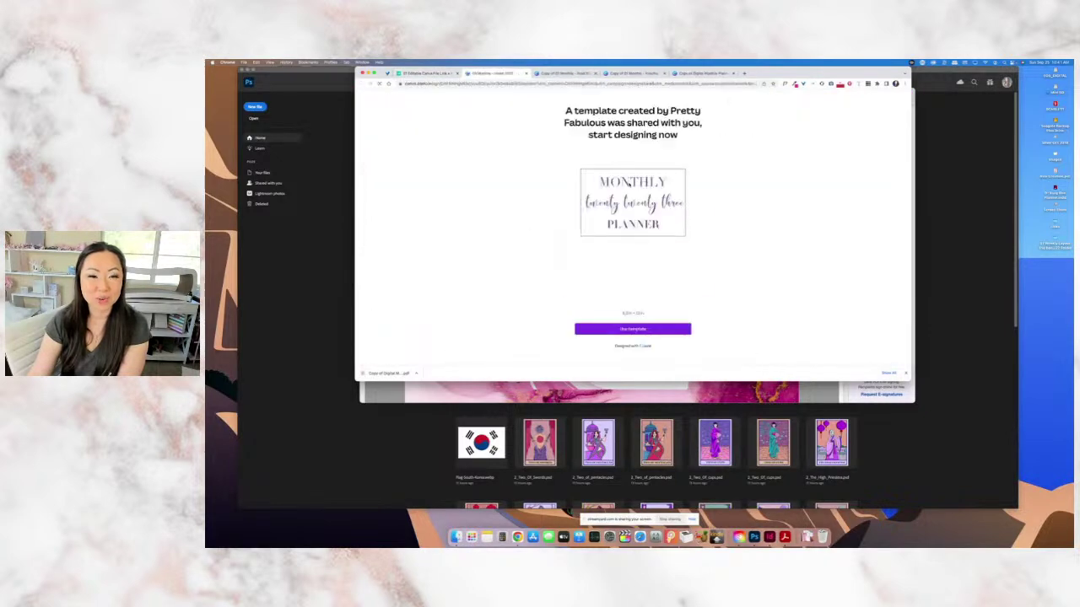
left_click(426, 73)
left_click(494, 73)
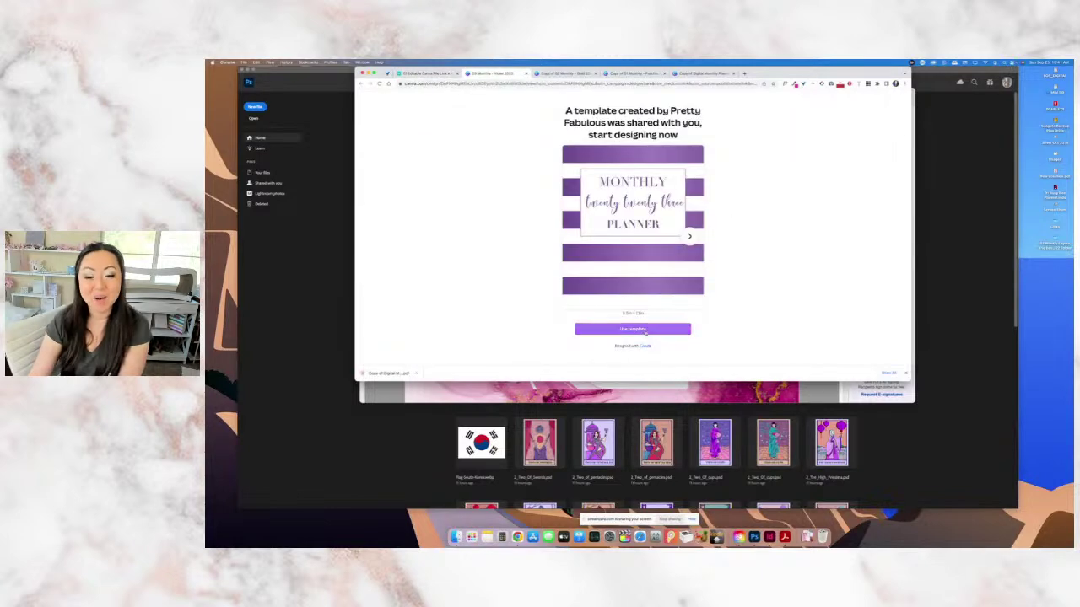
left_click(643, 330)
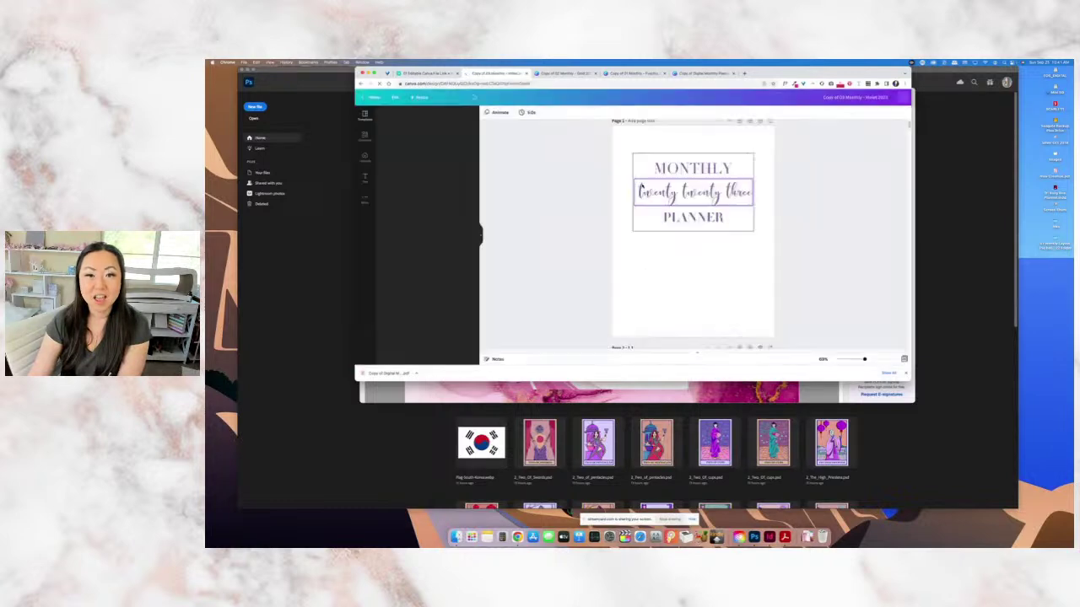
scroll(656, 202, "down", 15)
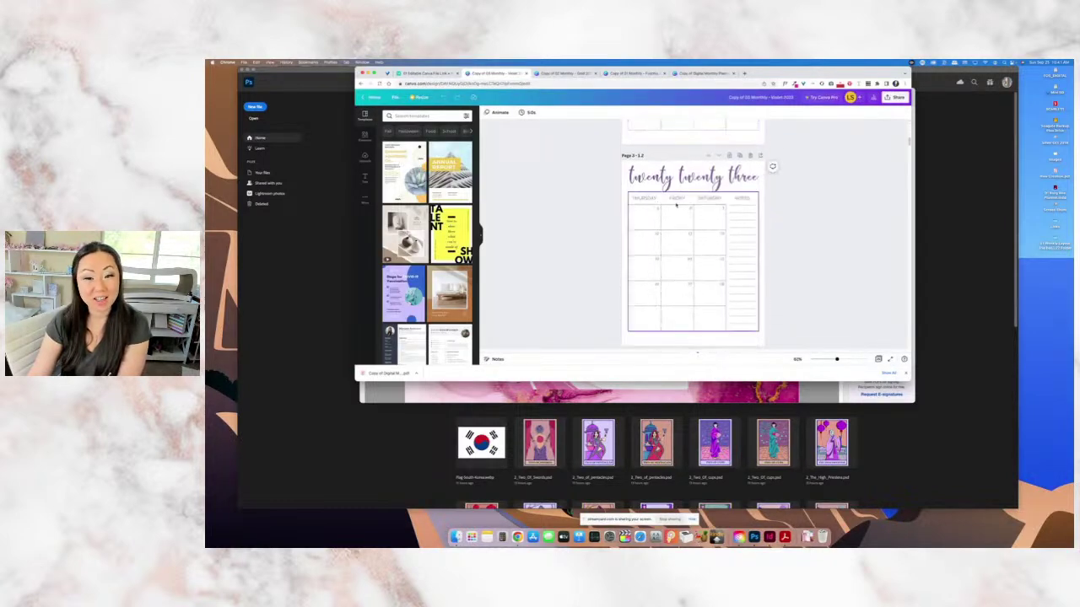
scroll(759, 221, "down", 10)
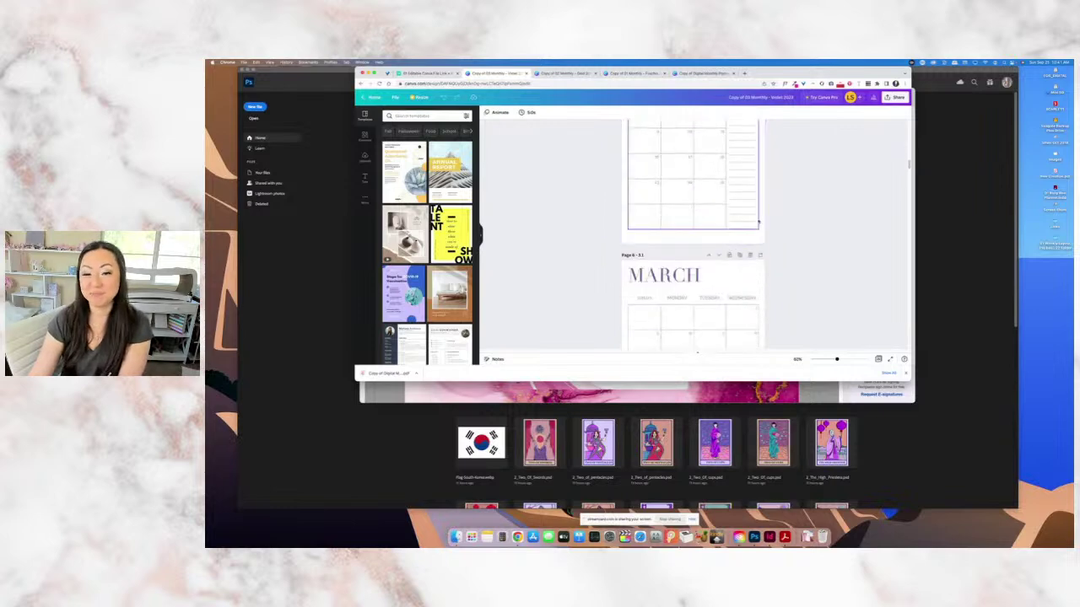
scroll(760, 221, "down", 5)
Copy '04 Monthly - Rose Gold 2023' and scroll its monthly pages, selecting the page 5 calendar grid.
left_click(432, 73)
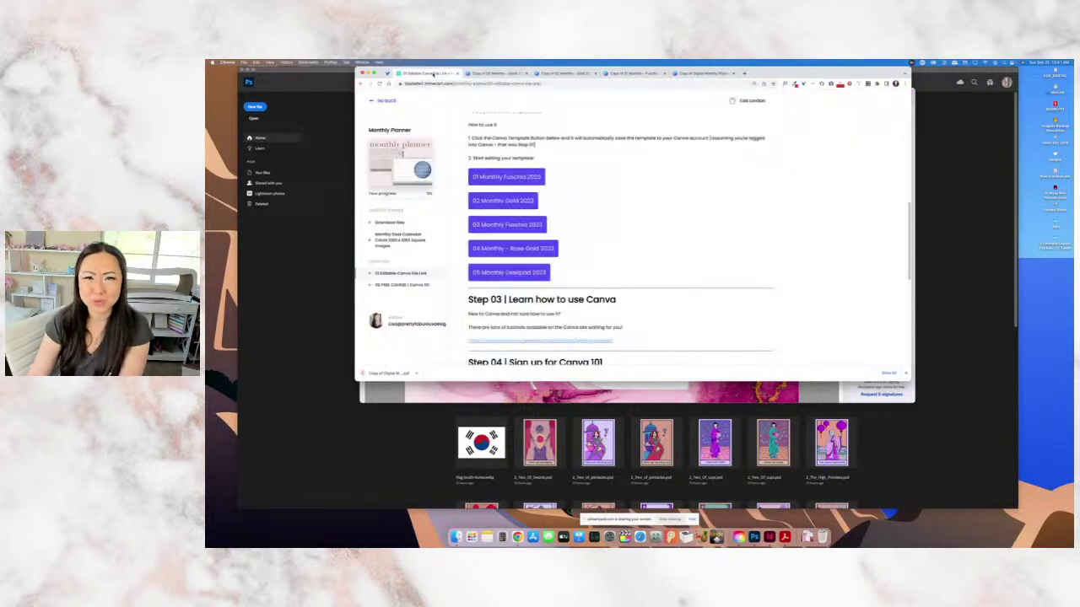
left_click(523, 255)
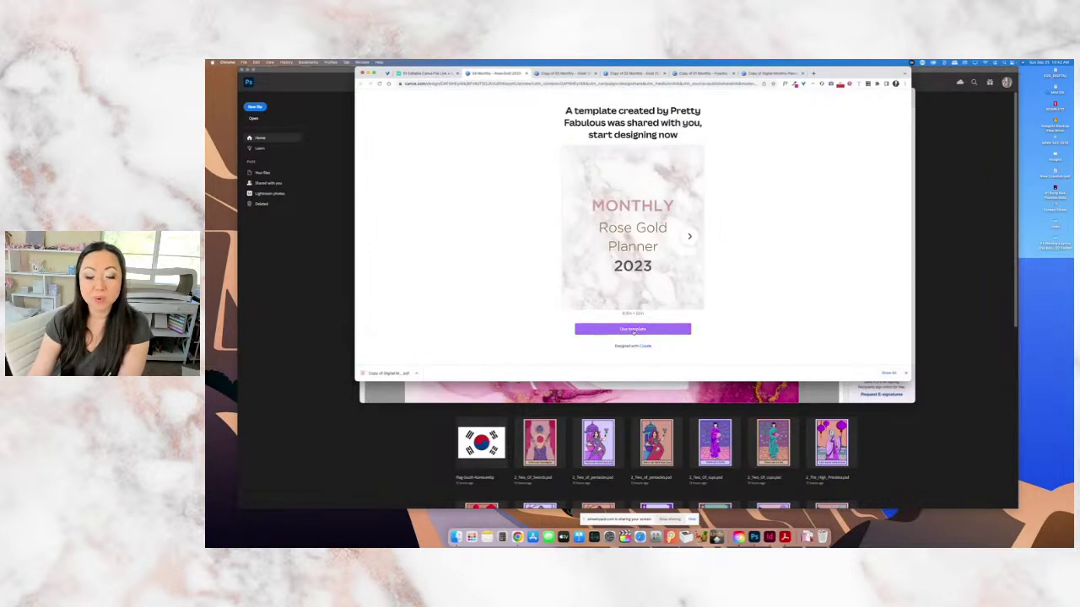
left_click(638, 330)
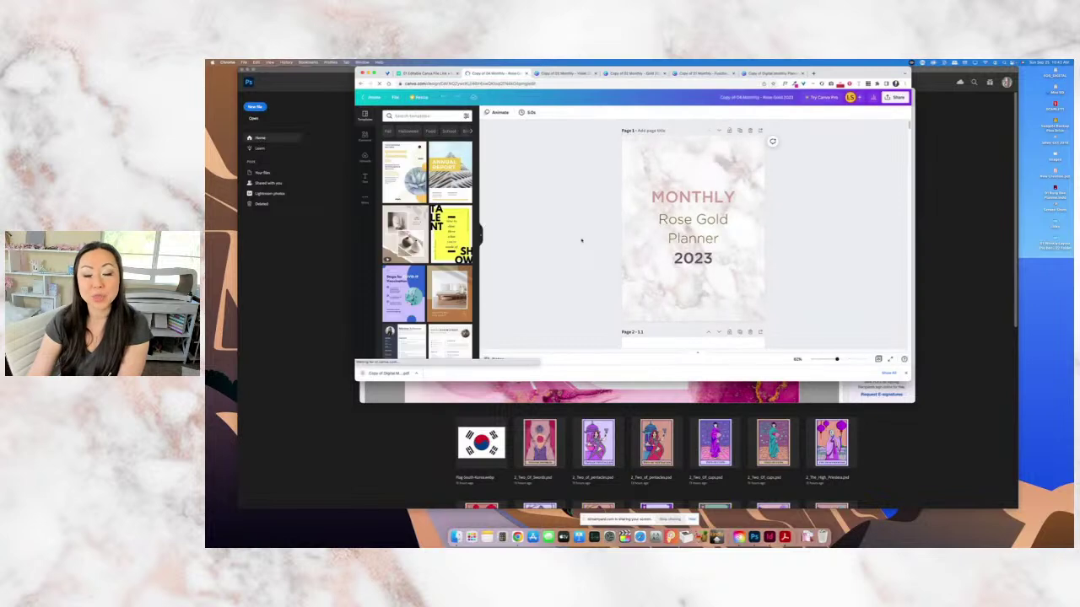
scroll(620, 245, "down", 5)
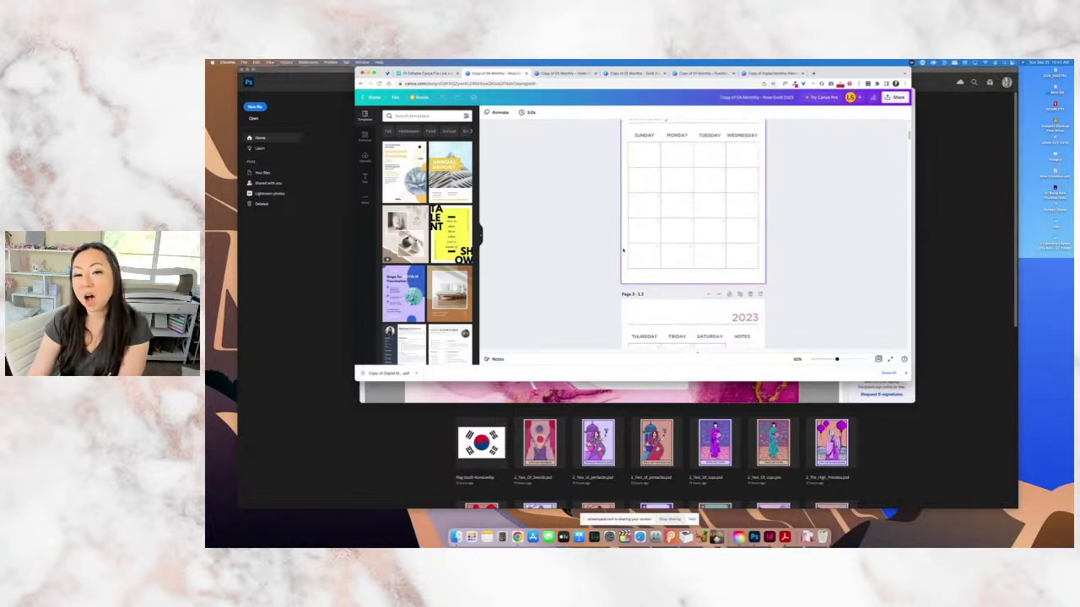
scroll(605, 236, "down", 5)
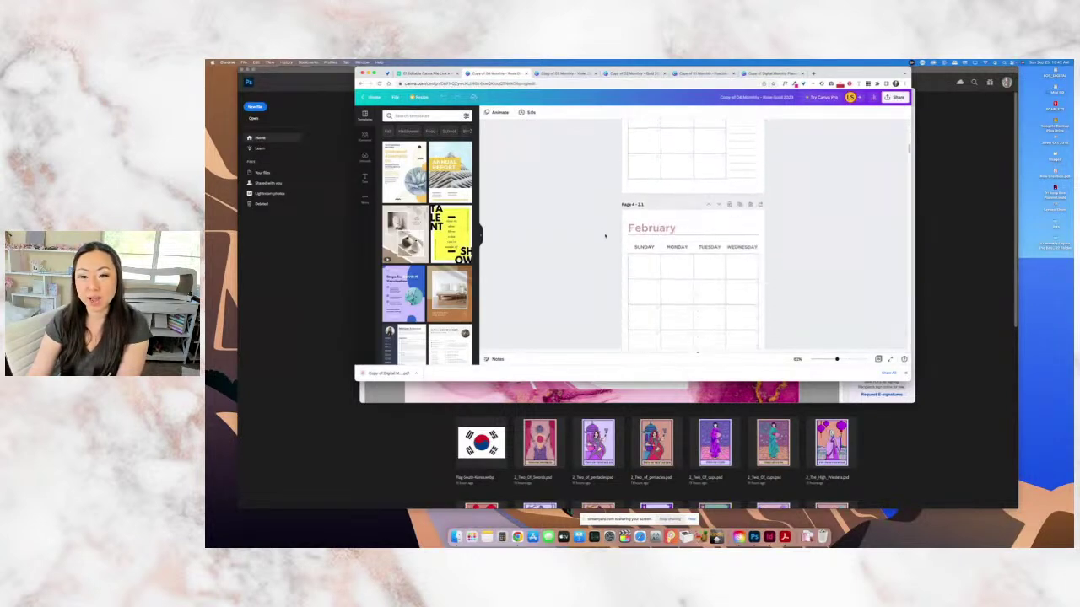
scroll(605, 235, "down", 5)
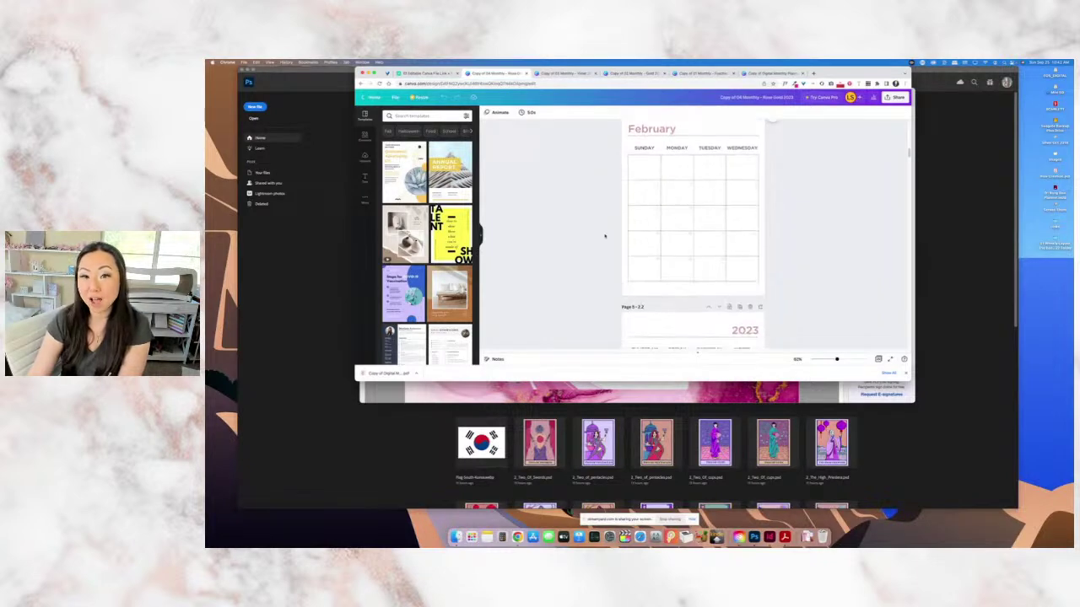
left_click(677, 194)
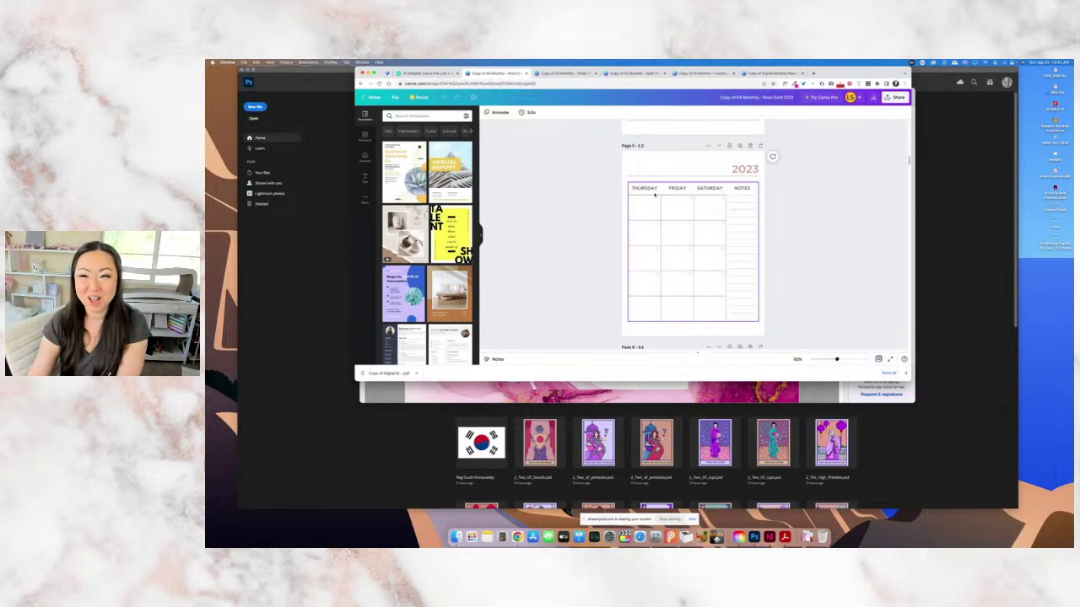
scroll(654, 194, "down", 10)
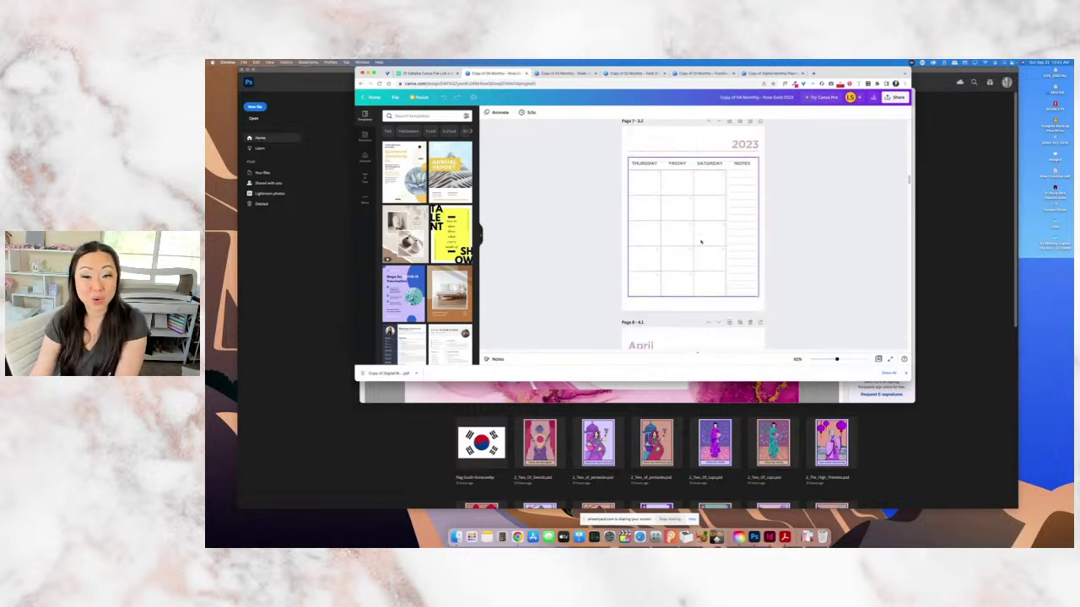
scroll(700, 242, "down", 5)
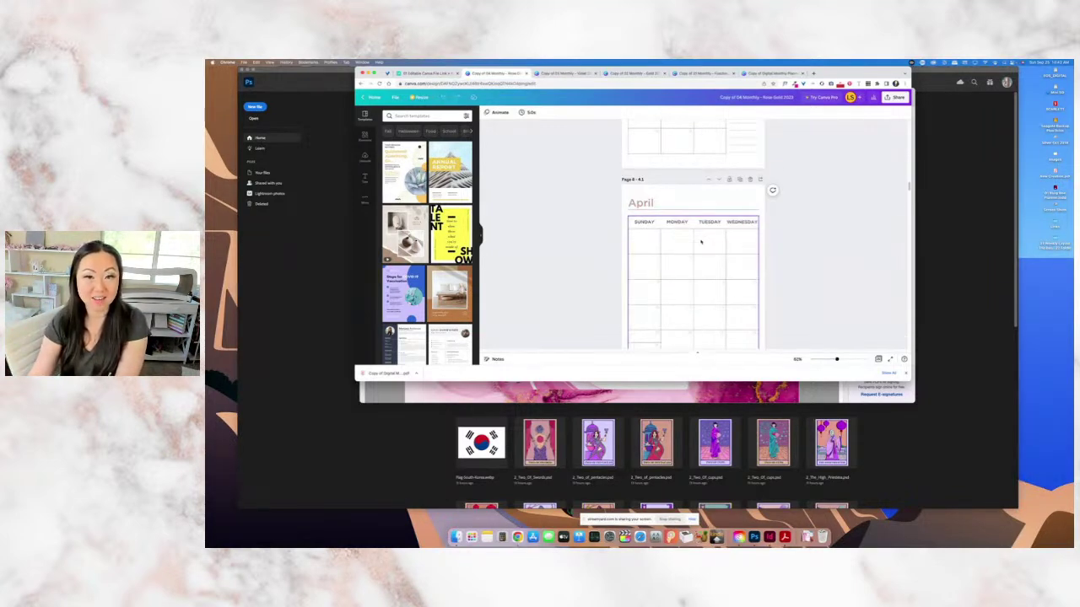
scroll(700, 242, "down", 5)
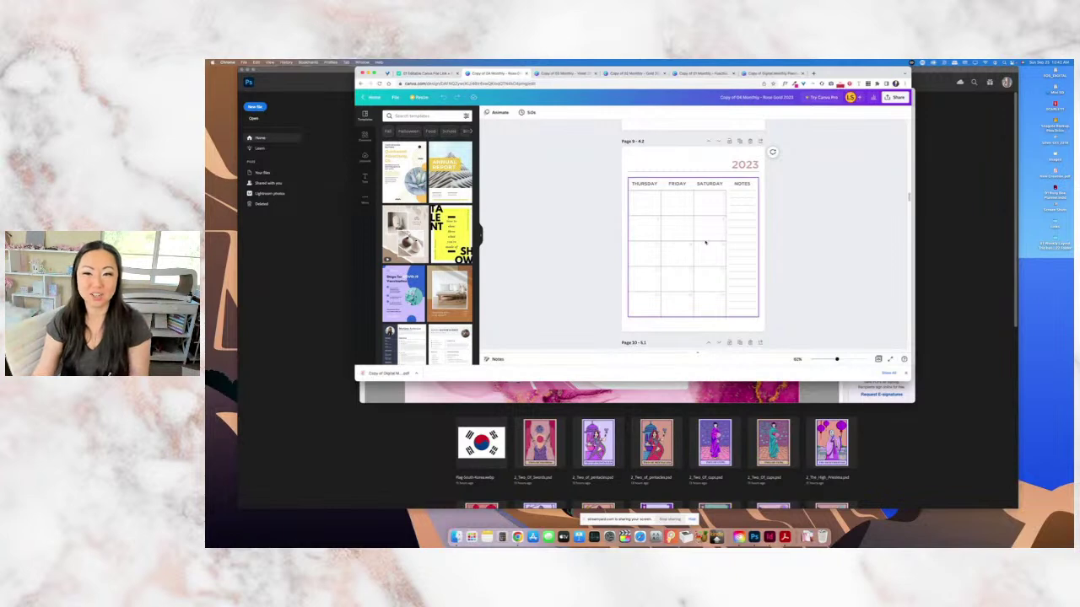
From the course page, make an editable copy of the '05 Monthly Deskpad 2023' template.
left_click(429, 74)
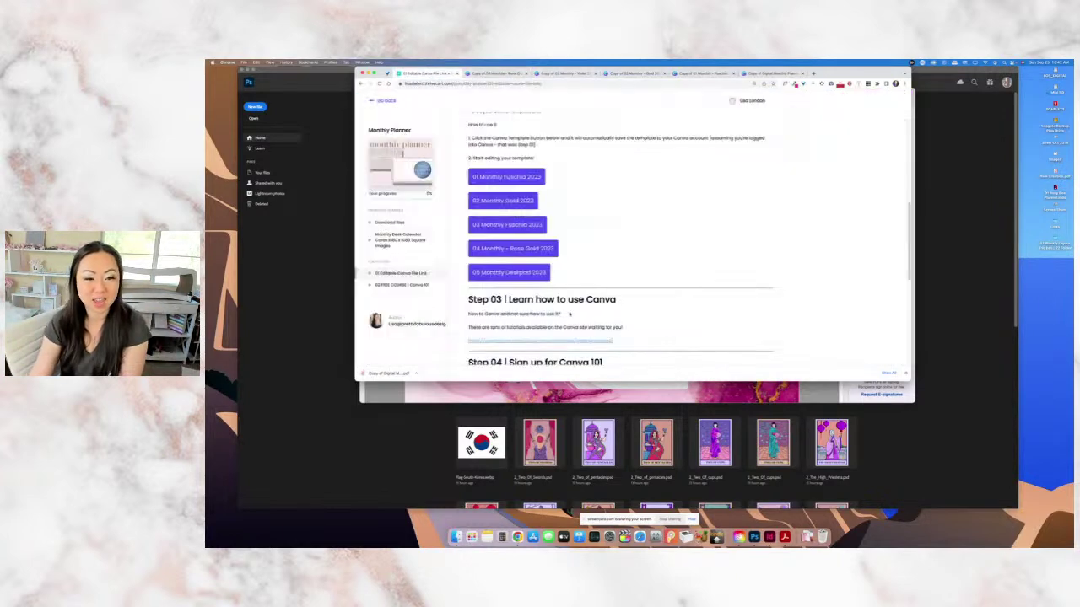
left_click(522, 273)
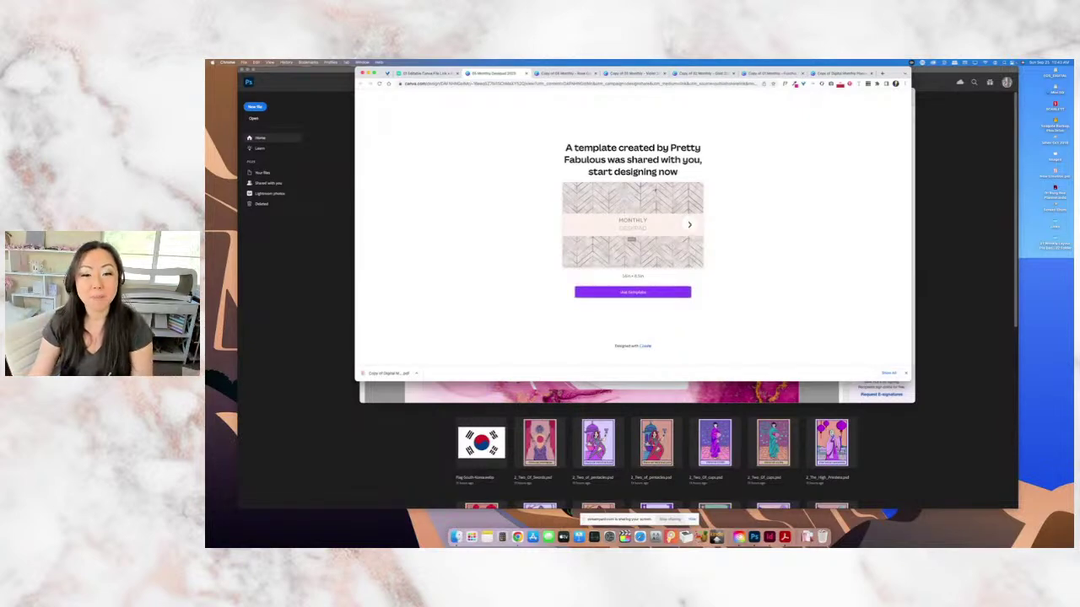
left_click(646, 291)
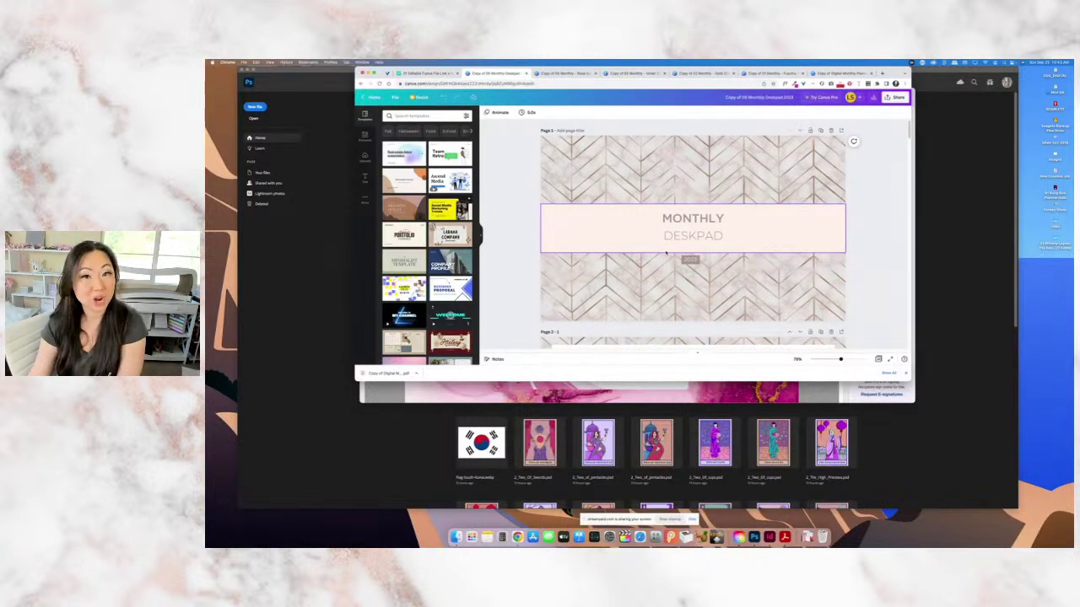
scroll(665, 252, "down", 5)
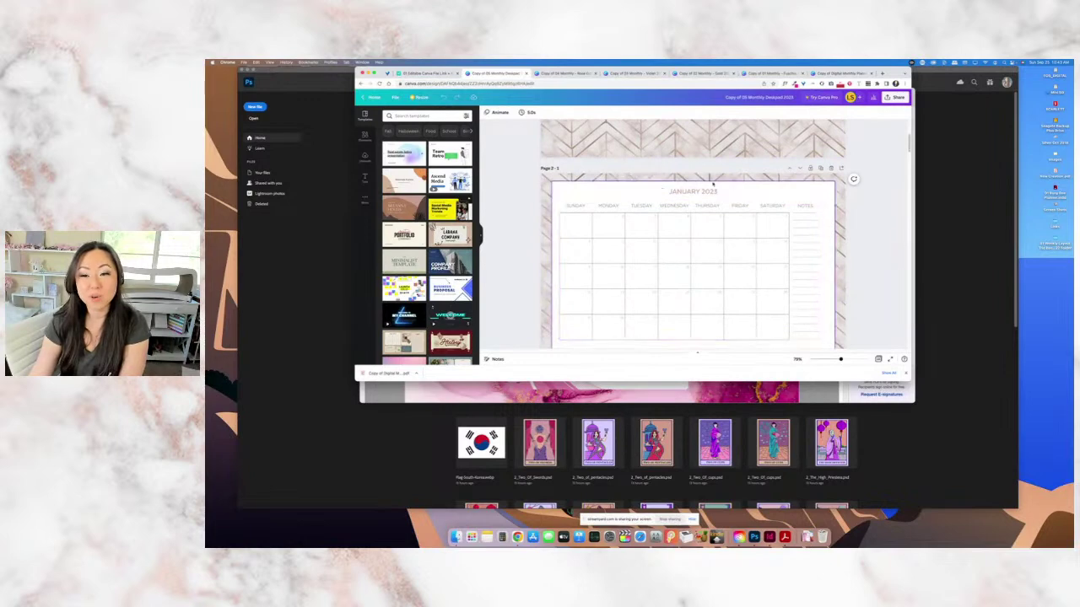
scroll(714, 323, "down", 2)
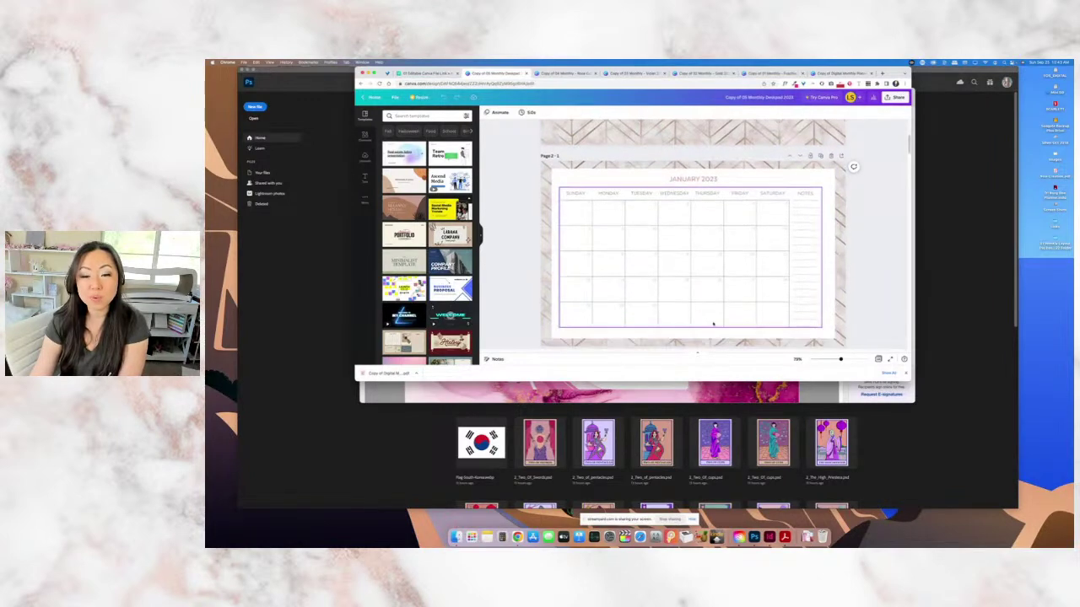
left_click(840, 287)
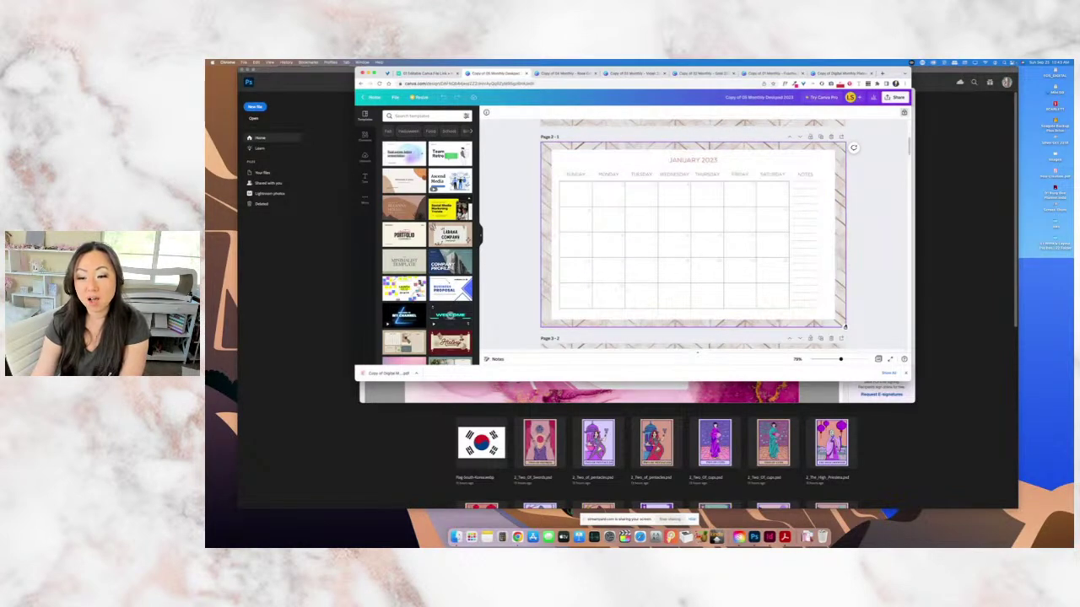
left_click(693, 324)
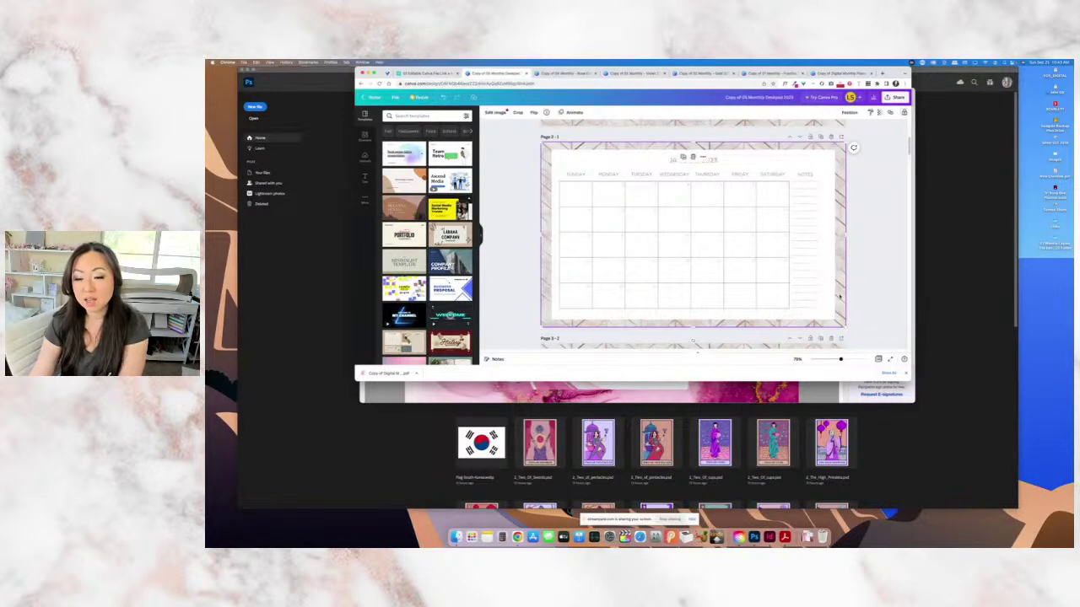
key("Delete")
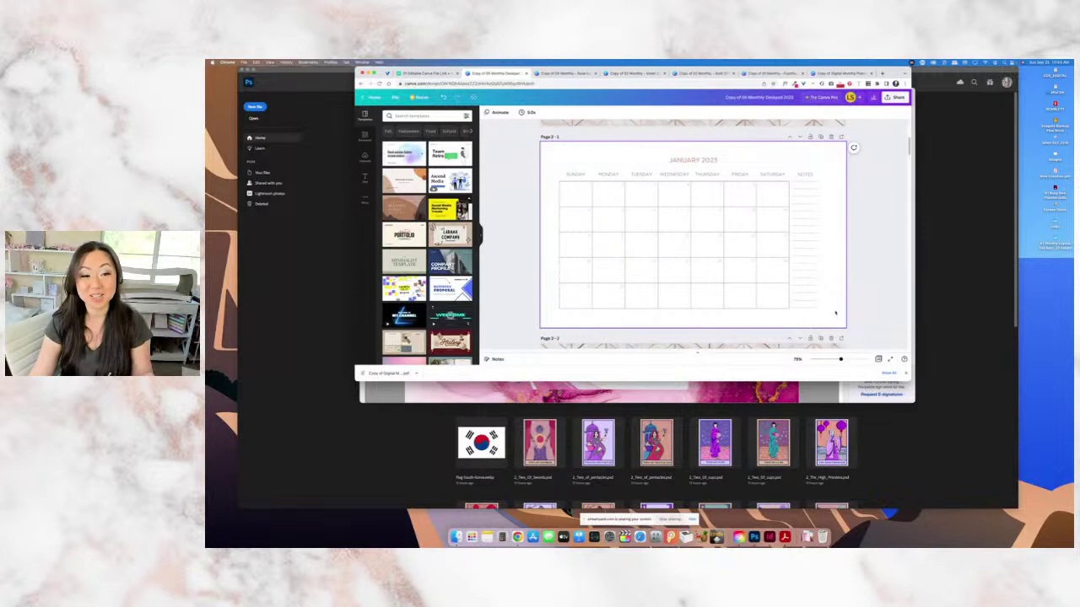
key("super+z")
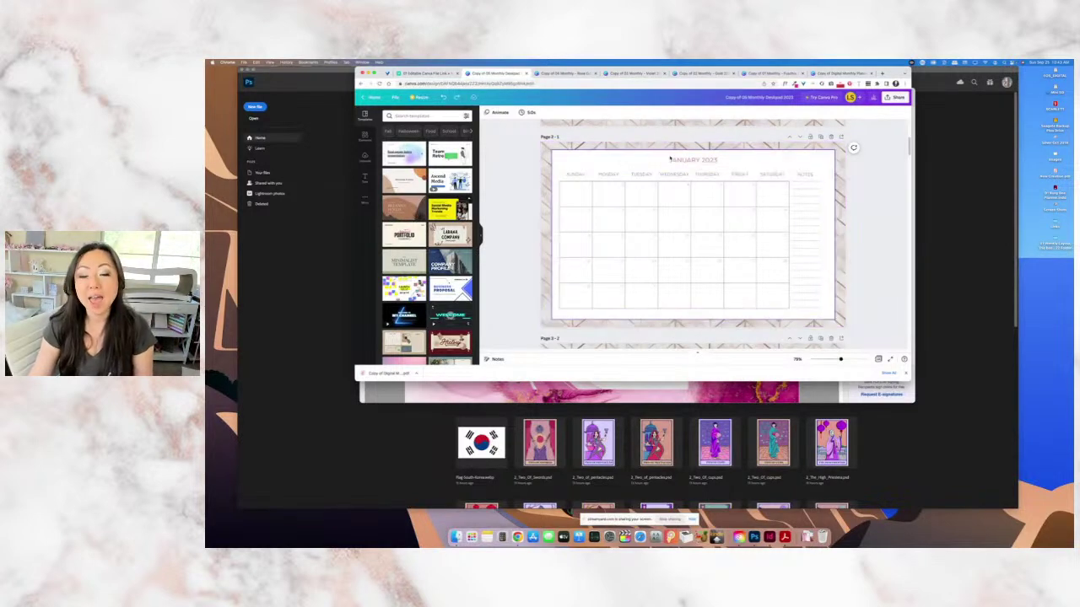
left_click(690, 161)
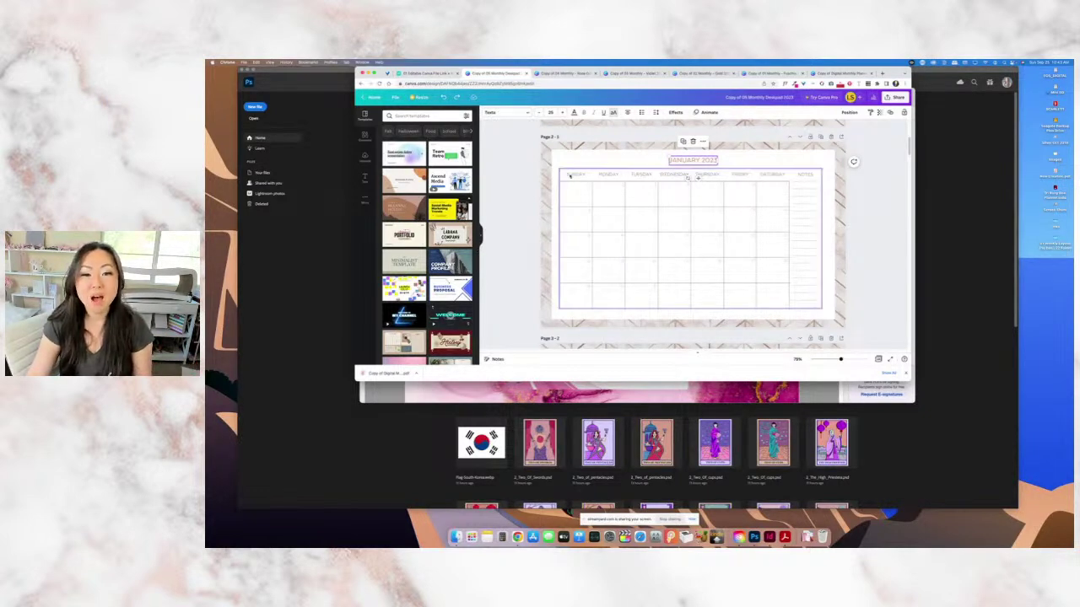
left_click(573, 175)
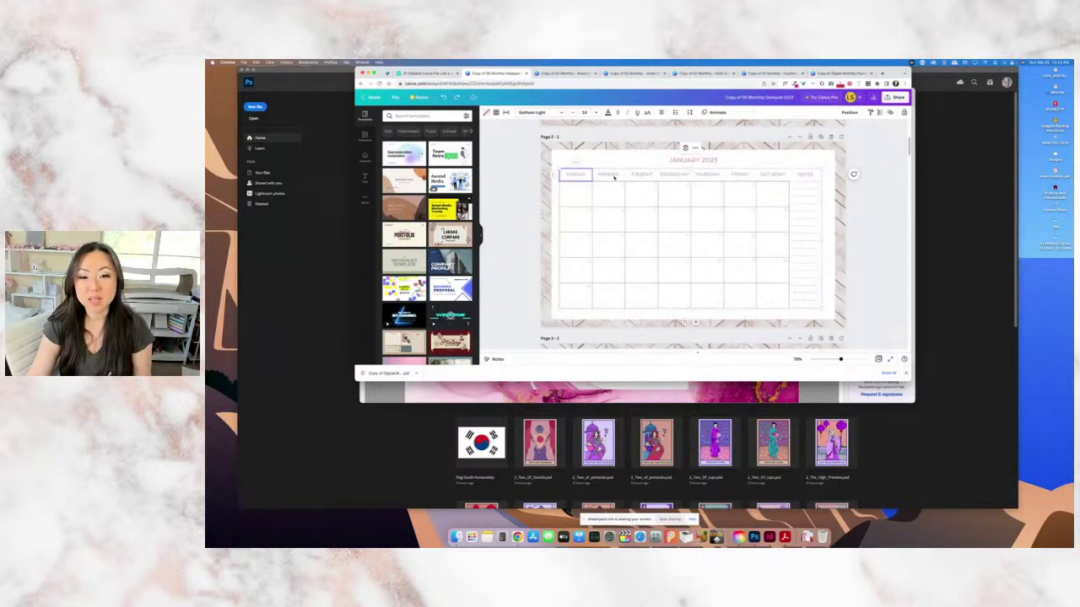
left_click(674, 174)
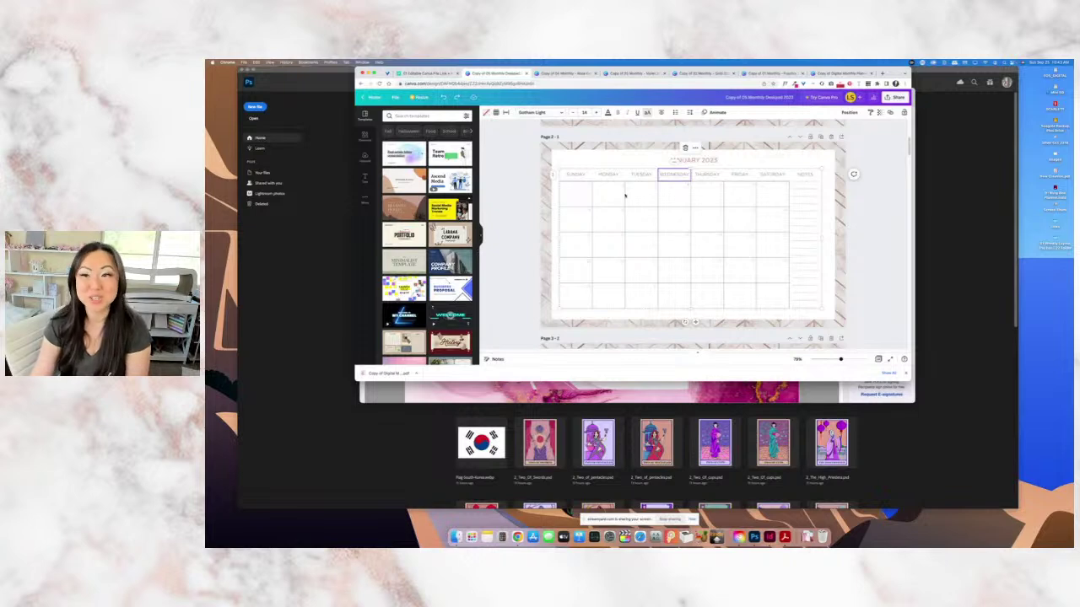
scroll(682, 213, "down", 5)
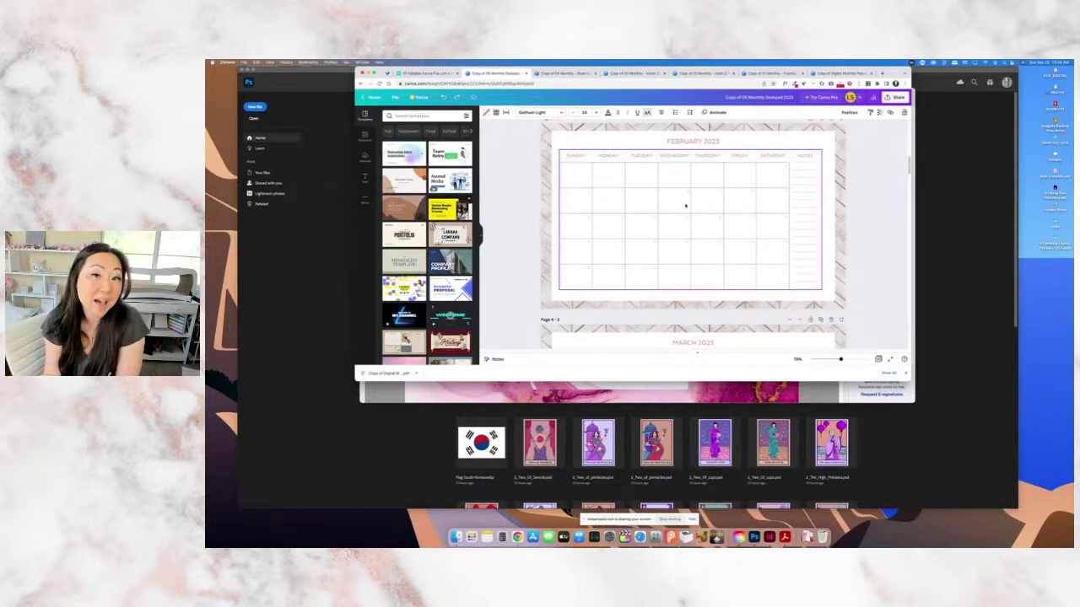
scroll(685, 204, "down", 10)
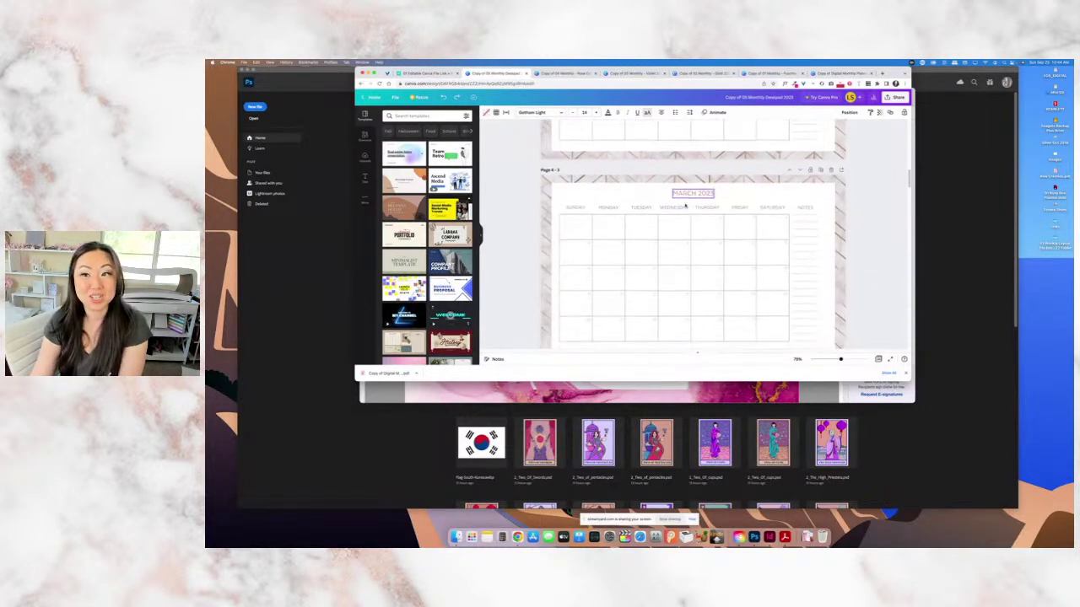
scroll(691, 194, "down", 8)
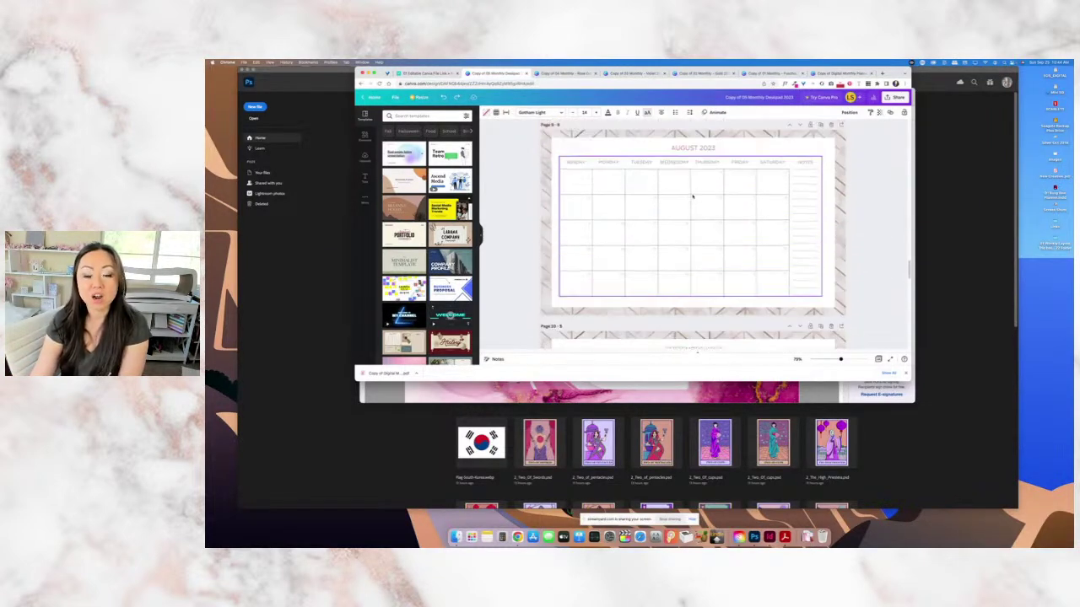
scroll(692, 203, "down", 8)
scroll(808, 245, "down", 3)
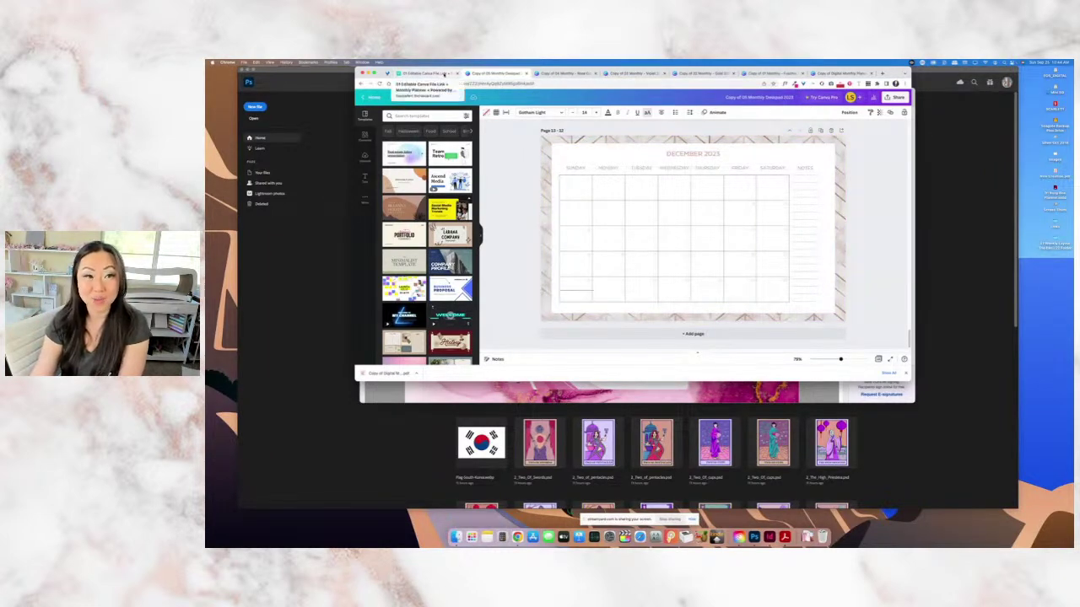
Go back to the planner course tab, then bring the live StreamYard studio window forward with Cmd+`.
left_click(426, 73)
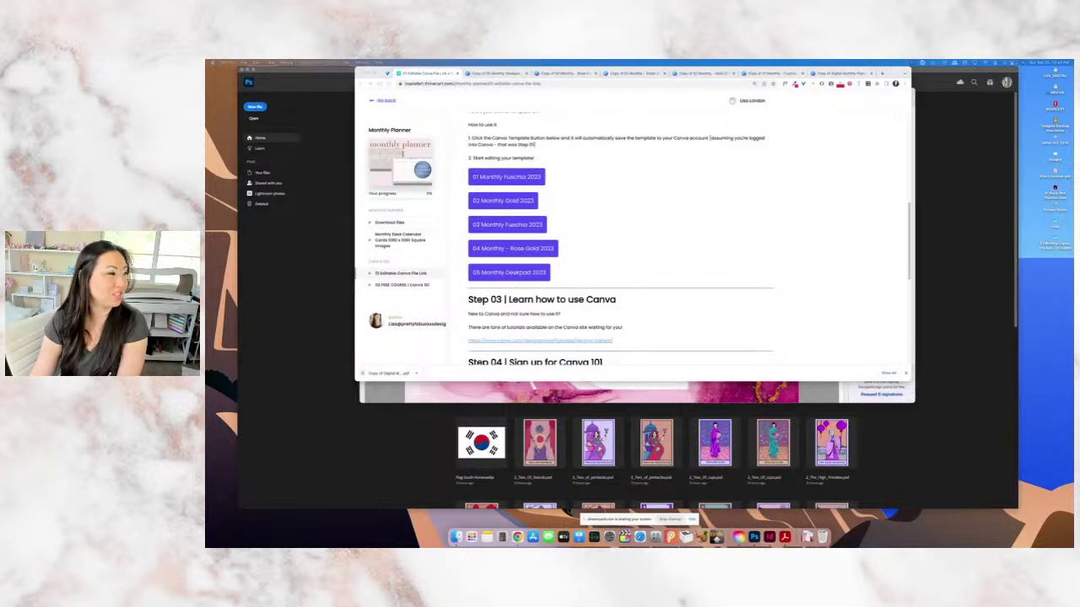
key("super+grave")
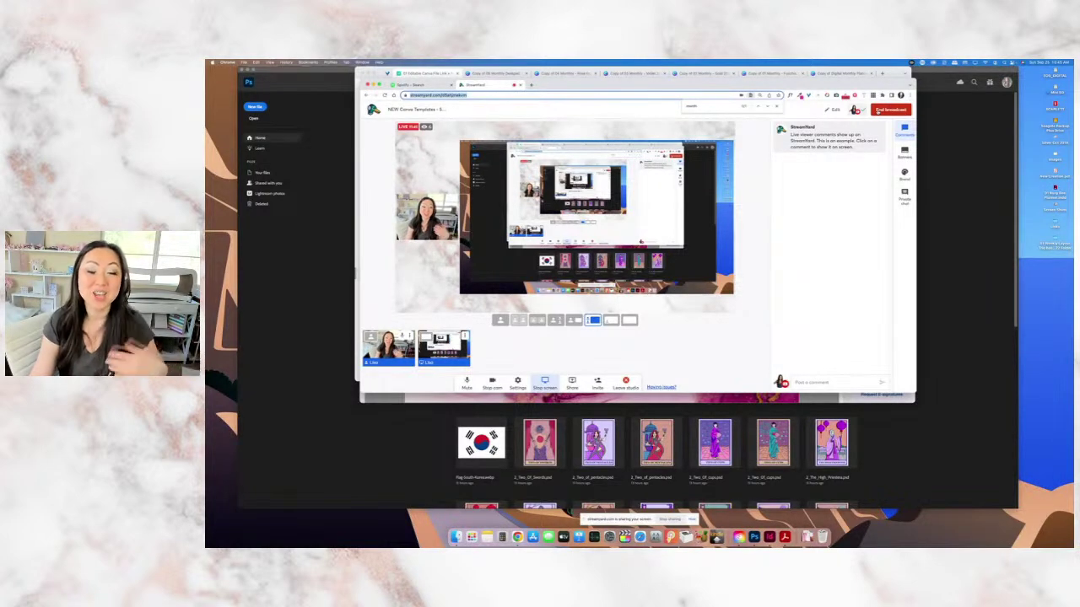
left_click(831, 165)
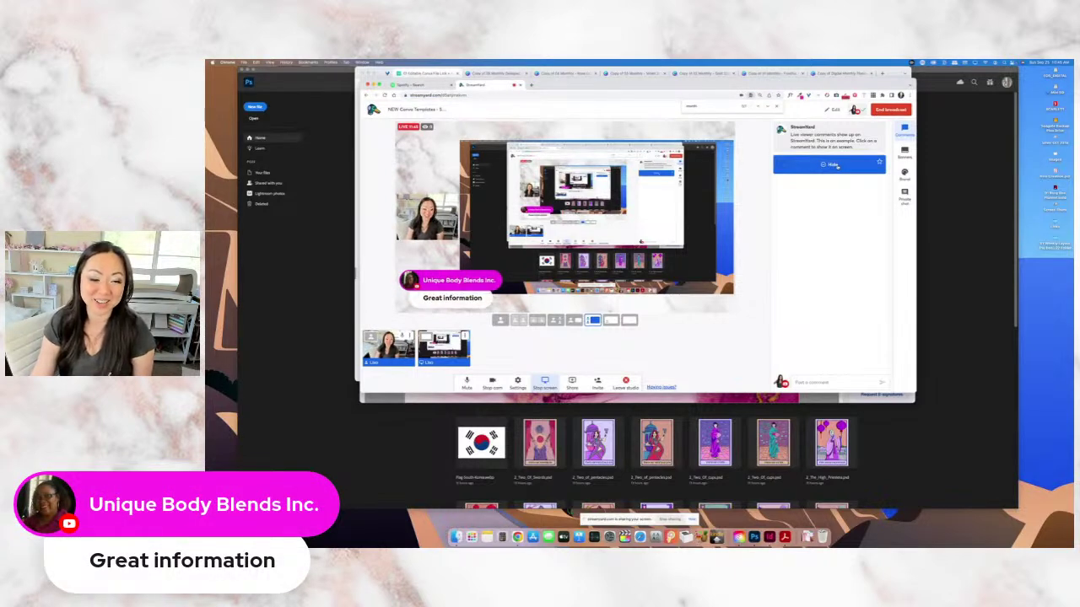
left_click(833, 164)
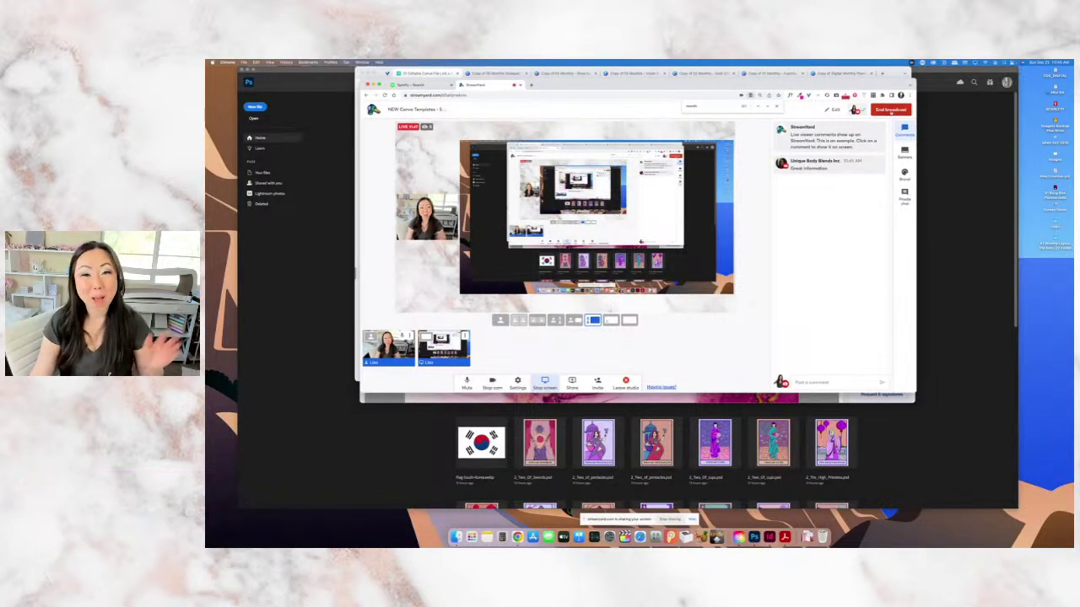